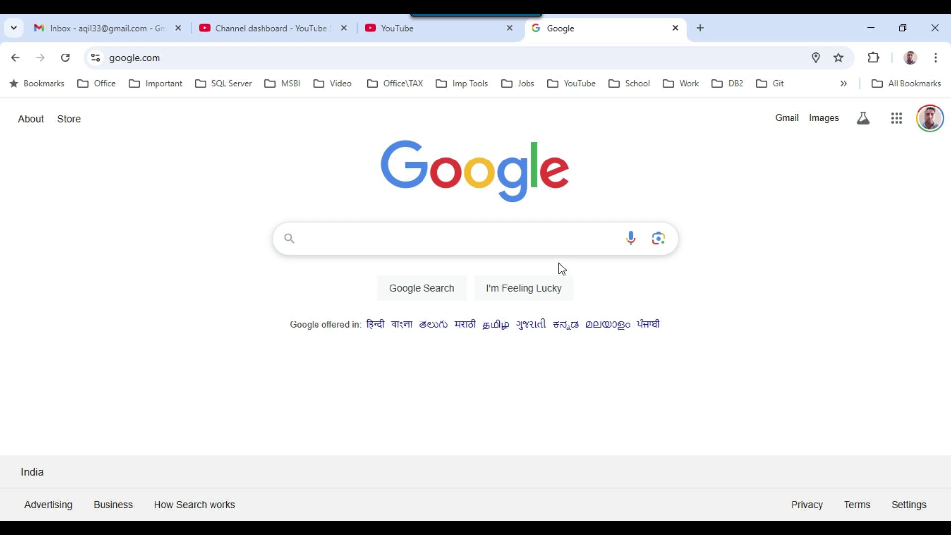
# Search Google for 'download visual studio 2022 community' using the suggested completion
pyautogui.click(408, 240)
pyautogui.write('downl')
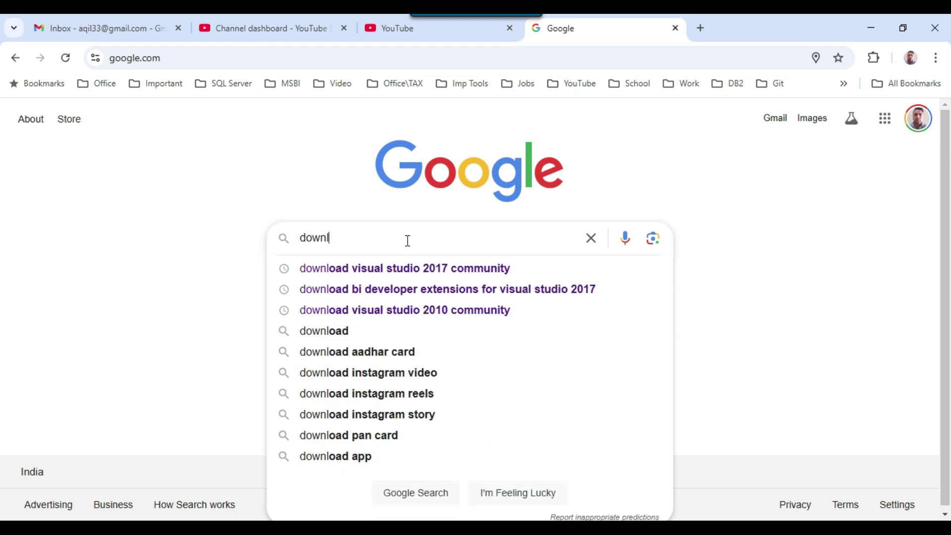
pyautogui.write('oad visual')
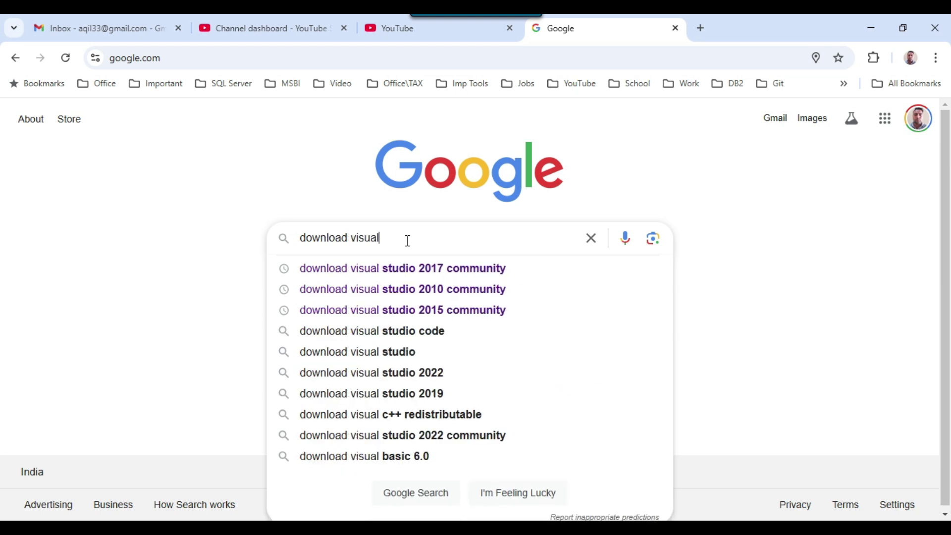
pyautogui.write(' studi')
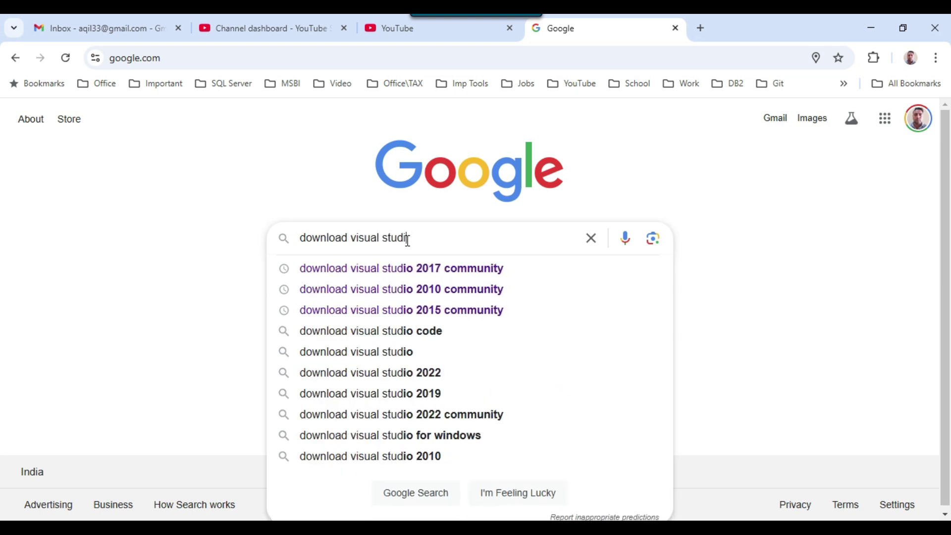
pyautogui.write('o 2022')
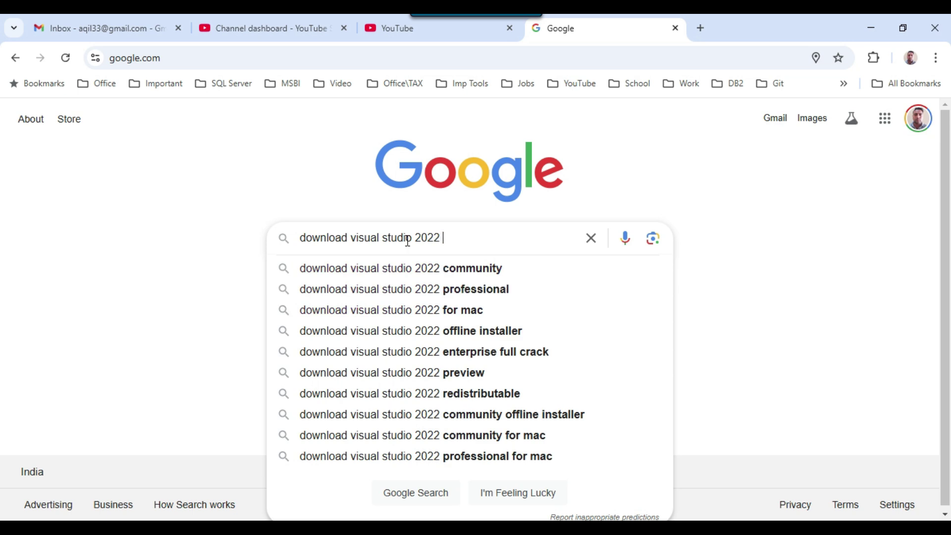
pyautogui.press('Down')
pyautogui.press('Return')
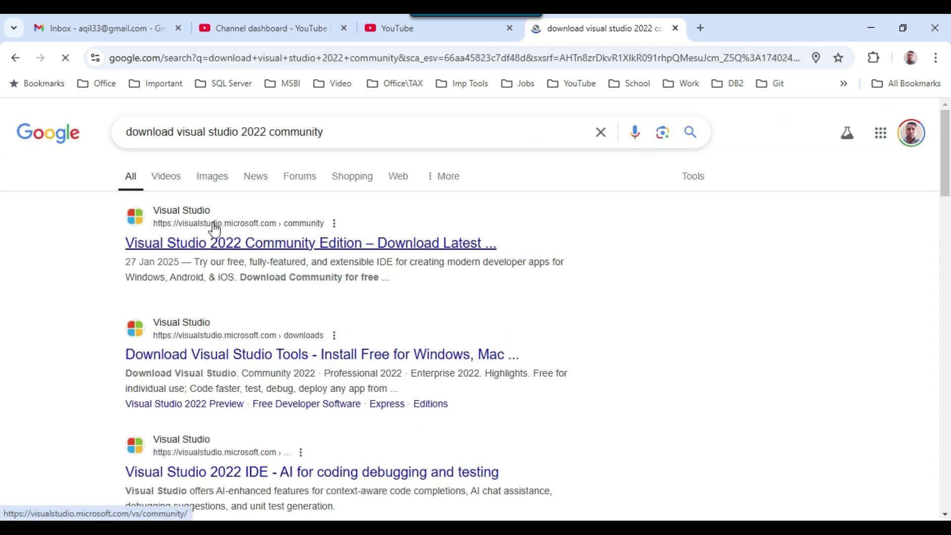
# Open the Visual Studio 2022 Community page and compare the Community, Professional and Enterprise edition headings
pyautogui.click(284, 241)
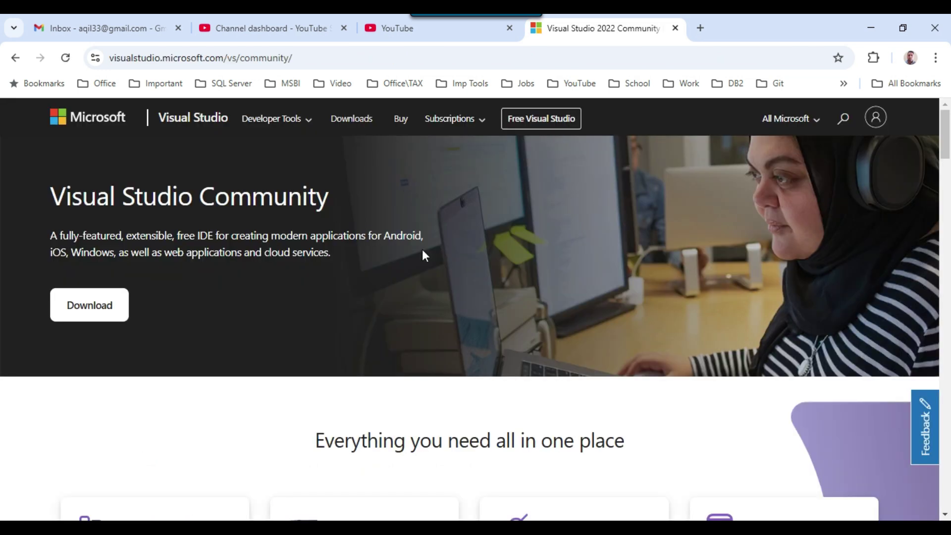
pyautogui.scroll(-20, 406, 244)
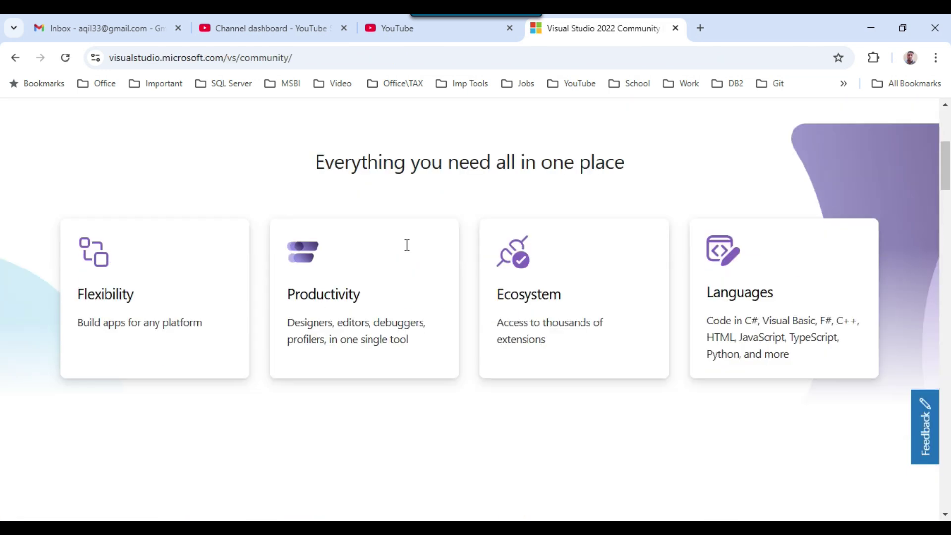
pyautogui.scroll(-15, 407, 245)
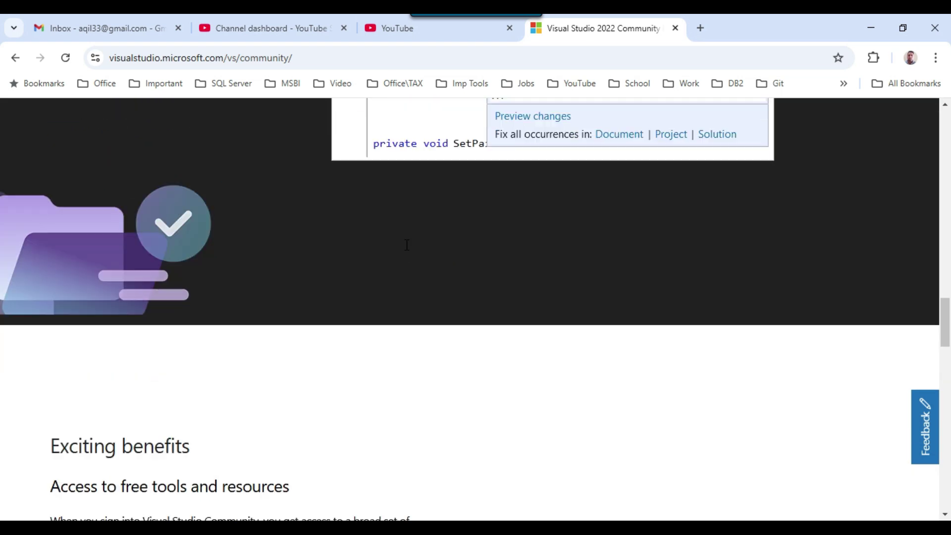
pyautogui.scroll(-9, 406, 245)
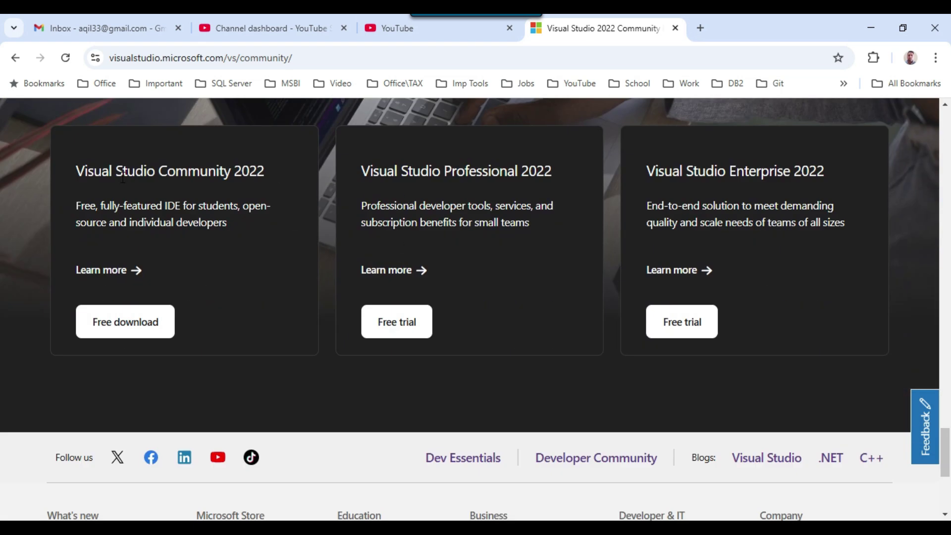
pyautogui.moveTo(85, 171); pyautogui.dragTo(261, 171)
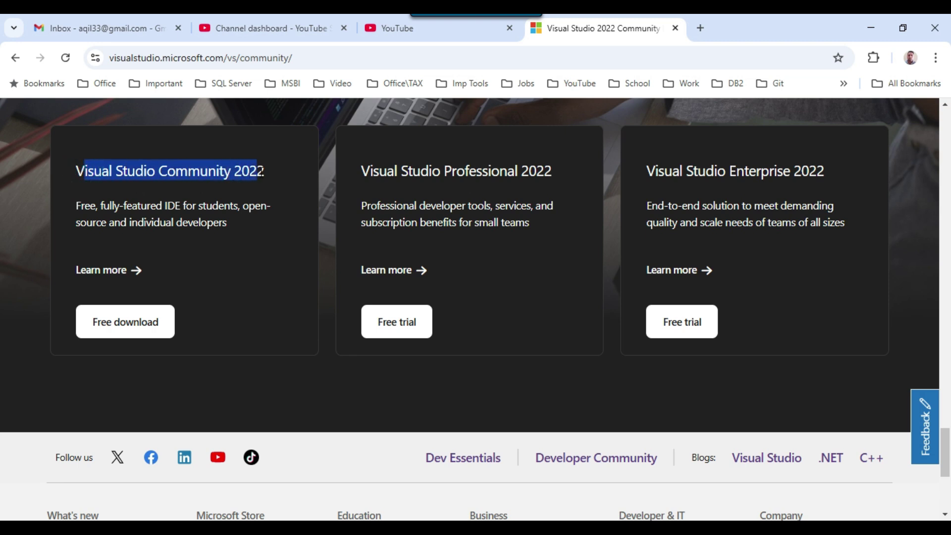
pyautogui.moveTo(432, 171); pyautogui.dragTo(553, 178)
pyautogui.moveTo(664, 171); pyautogui.dragTo(811, 171)
# Highlight the Community 2022 heading and start its free download
pyautogui.click(788, 175)
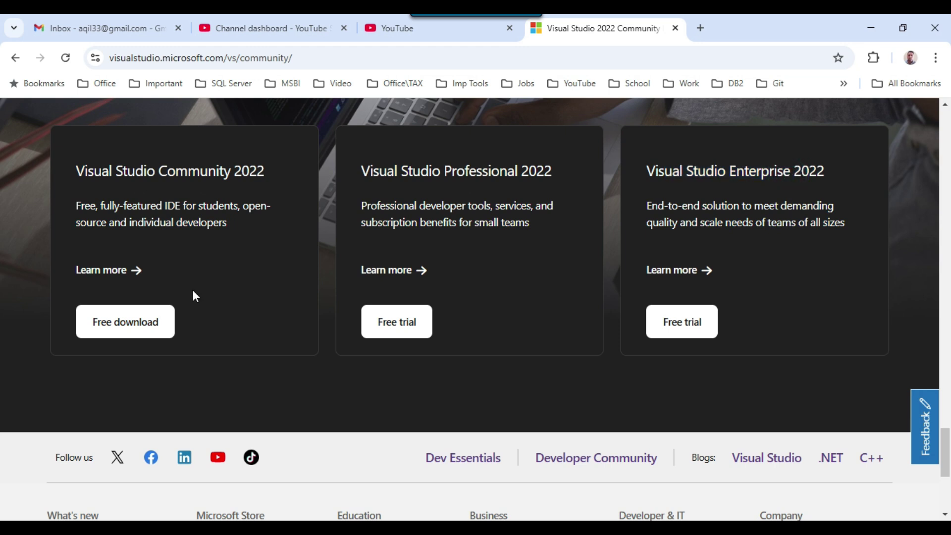
pyautogui.moveTo(188, 171); pyautogui.dragTo(266, 173)
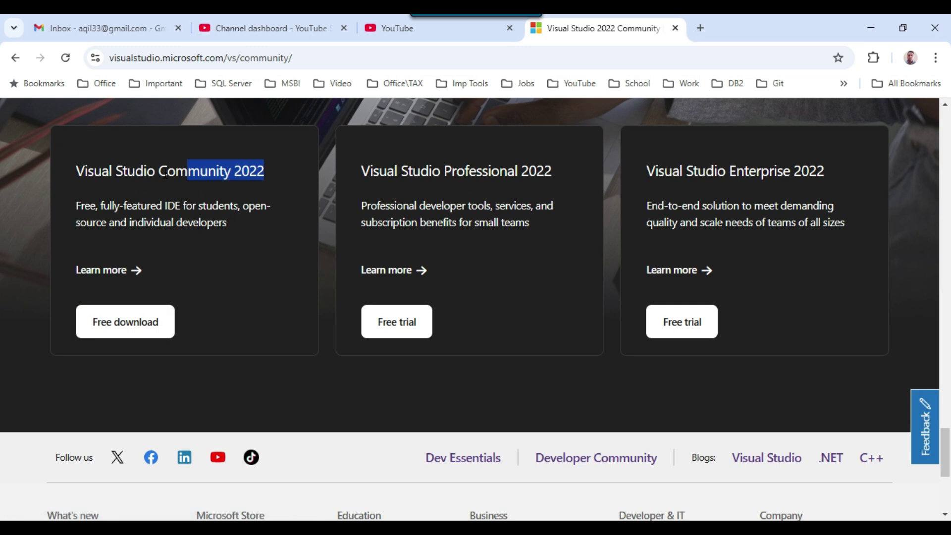
pyautogui.moveTo(188, 171); pyautogui.dragTo(159, 171)
pyautogui.click(133, 322)
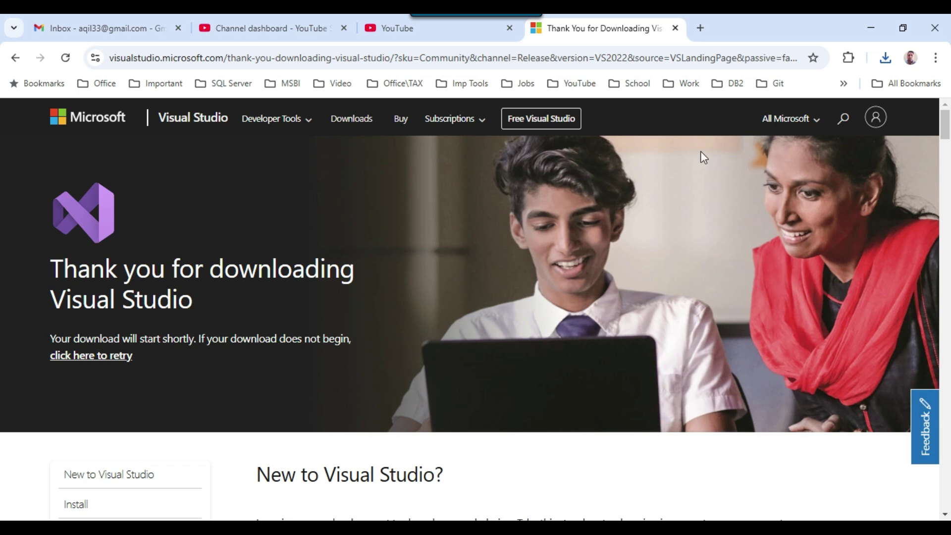
# Run VisualStudioSetup.exe from Chrome's recent downloads and minimize the browser
pyautogui.click(885, 58)
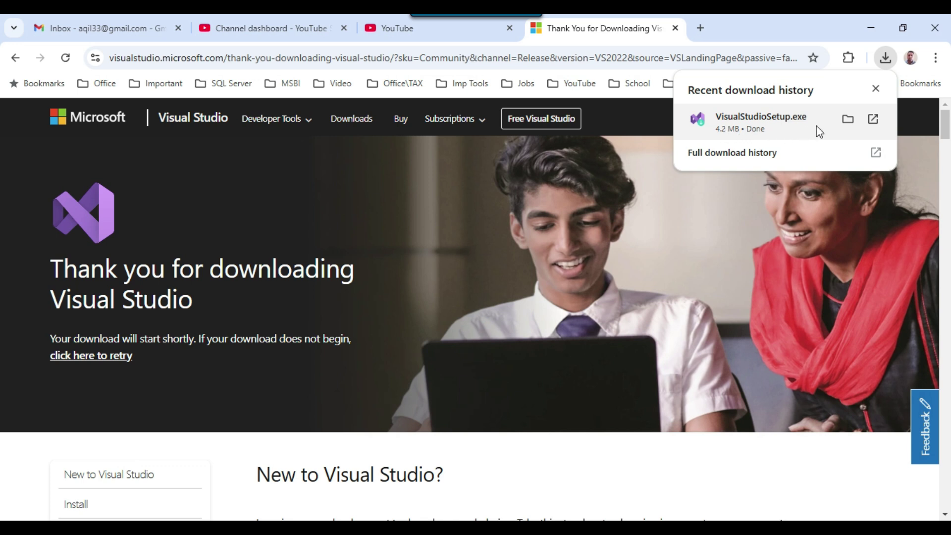
pyautogui.click(799, 118)
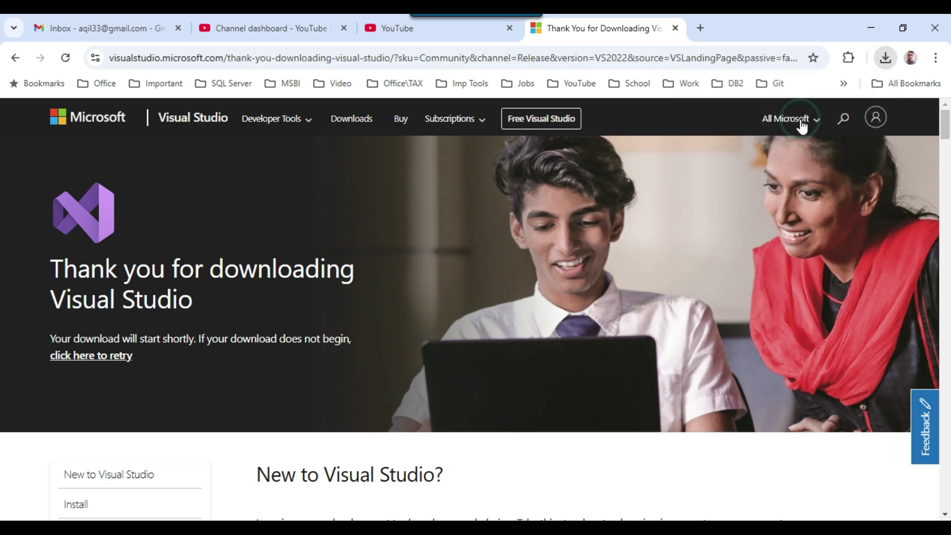
pyautogui.click(871, 28)
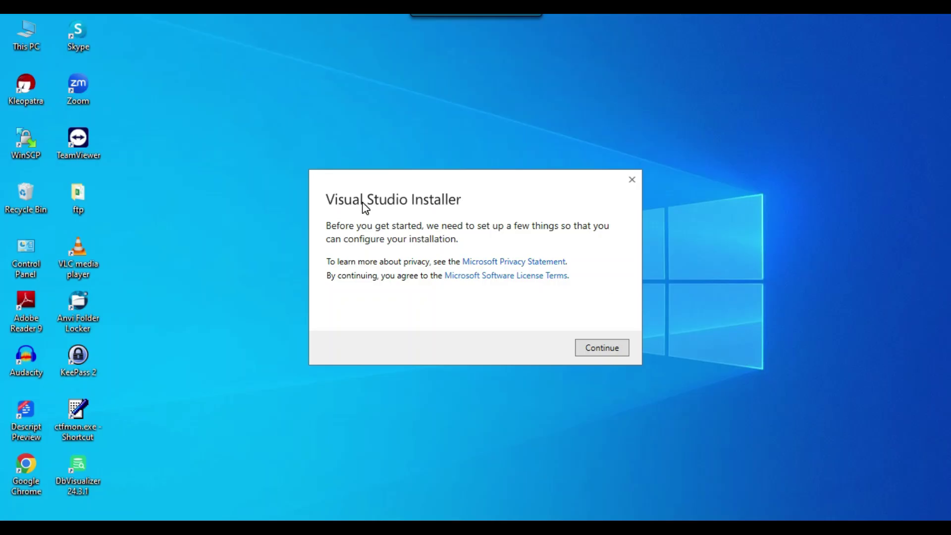
# Continue the installer setup until the Community 2022 17.13.1 workload selection appears
pyautogui.click(600, 348)
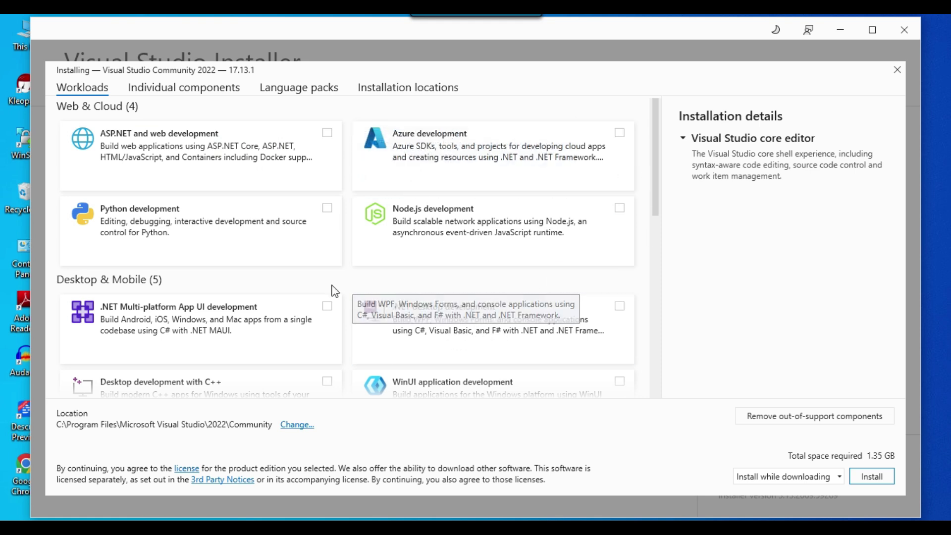
# Tick the Data storage and processing workload under Other Toolsets and install Community 2022
pyautogui.scroll(-1, 209, 237)
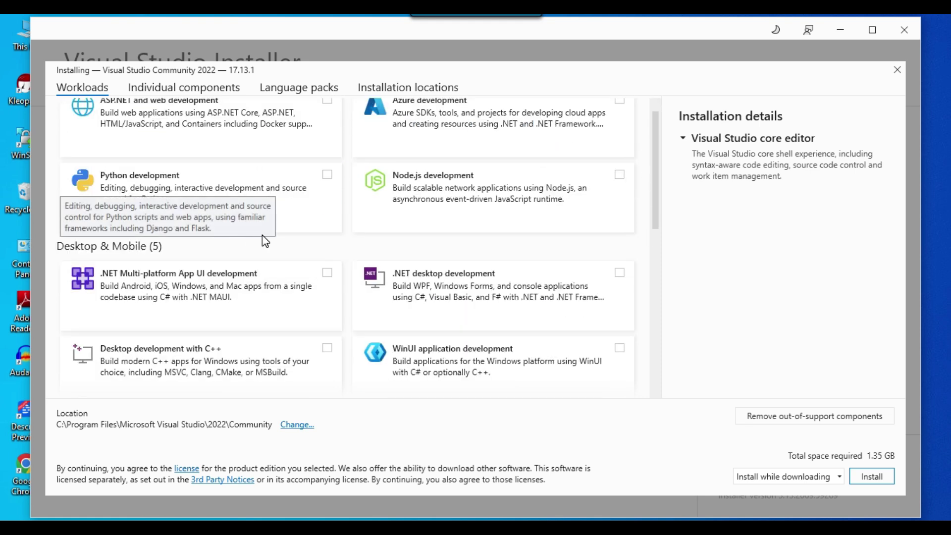
pyautogui.scroll(-1, 266, 241)
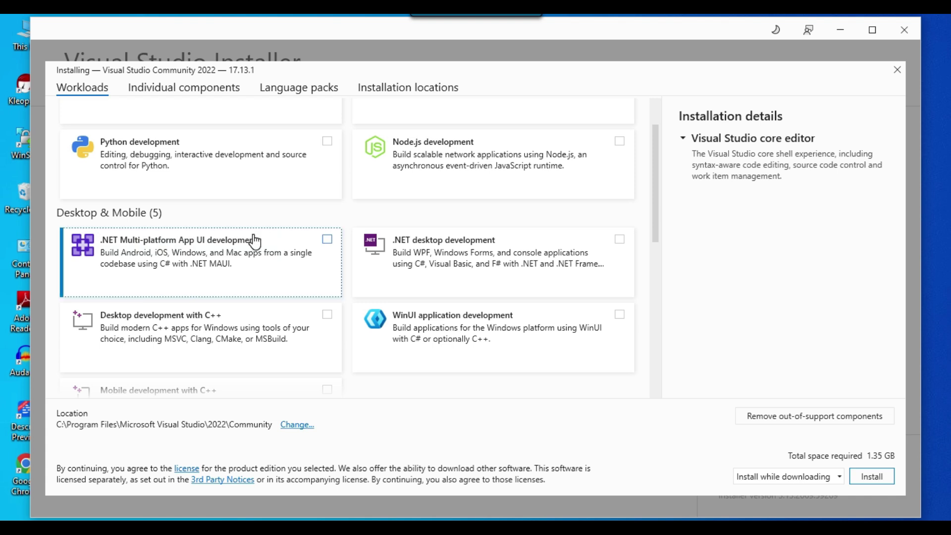
pyautogui.scroll(2, 278, 220)
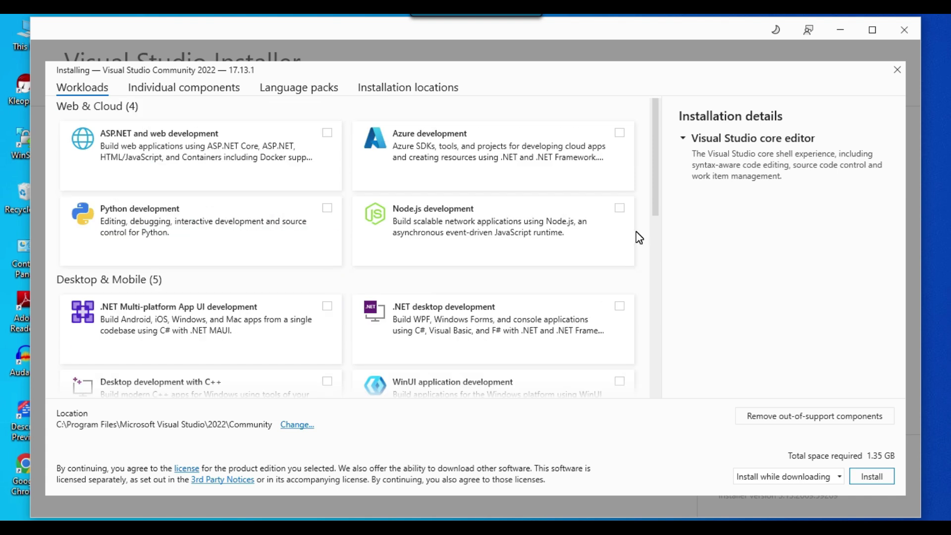
pyautogui.scroll(-9, 639, 238)
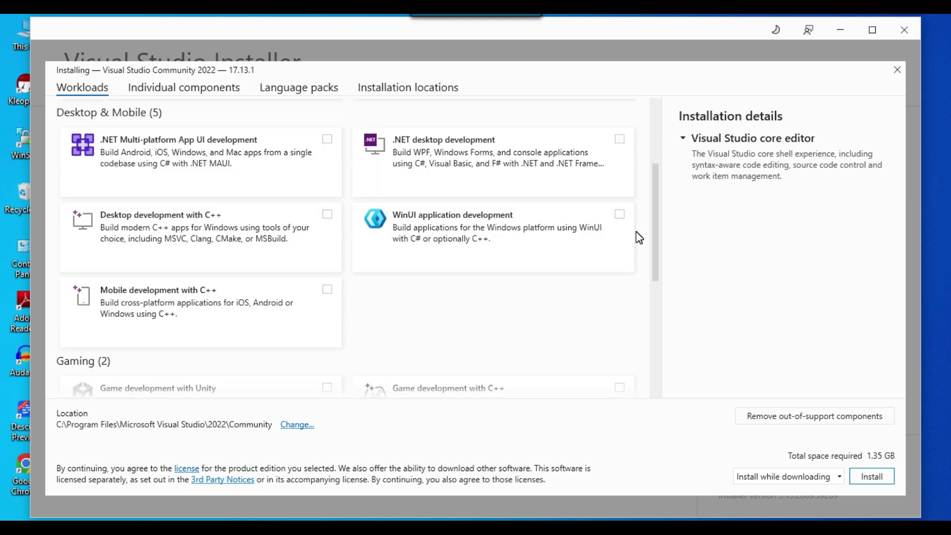
pyautogui.scroll(-2, 639, 238)
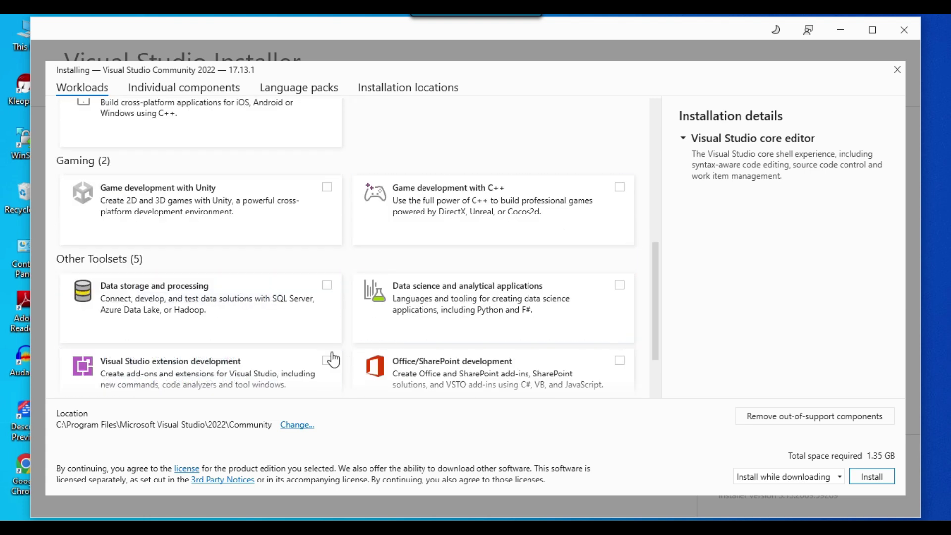
pyautogui.click(326, 285)
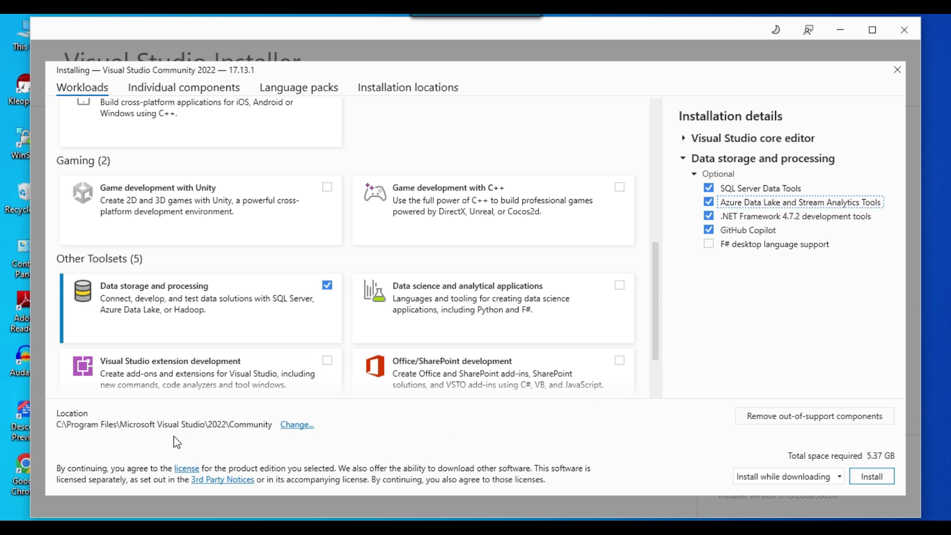
pyautogui.click(876, 479)
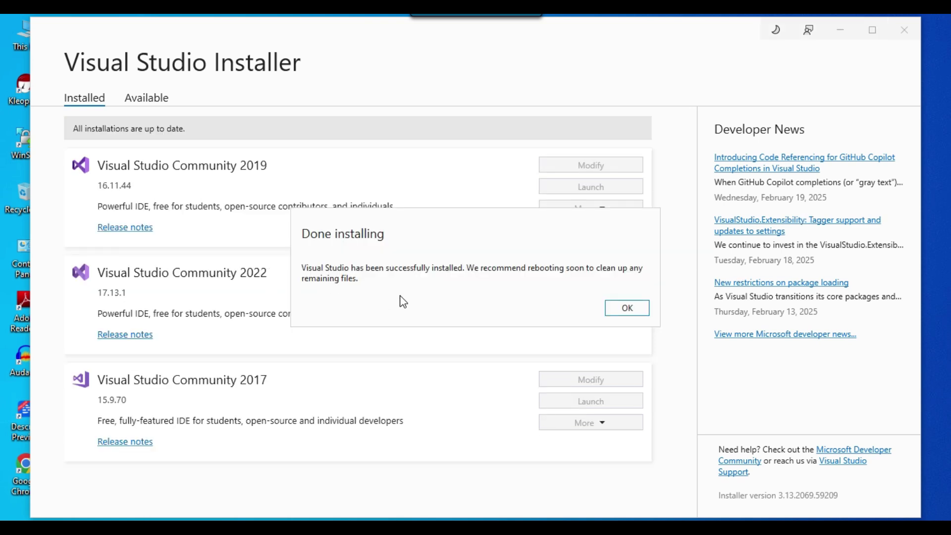
# Dismiss the Done installing notice and close the Visual Studio Installer
pyautogui.click(628, 312)
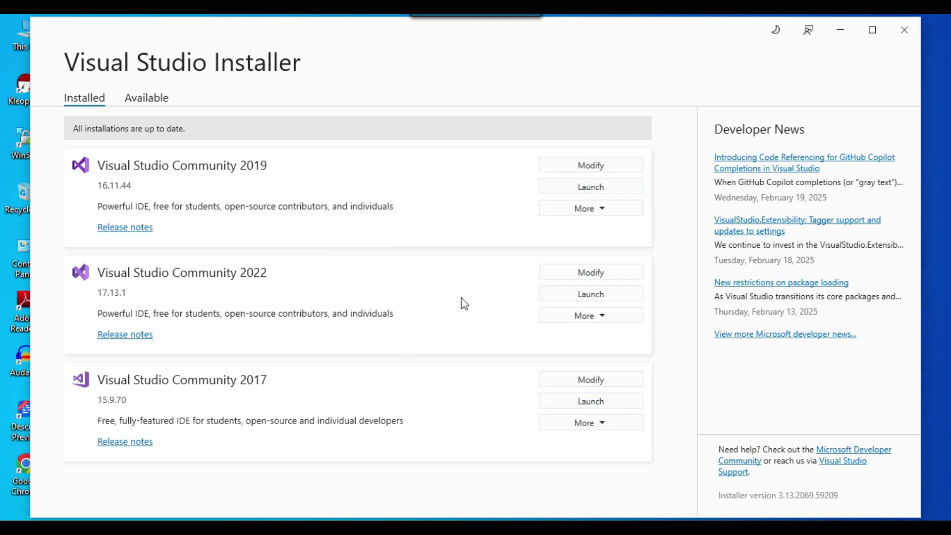
pyautogui.click(904, 31)
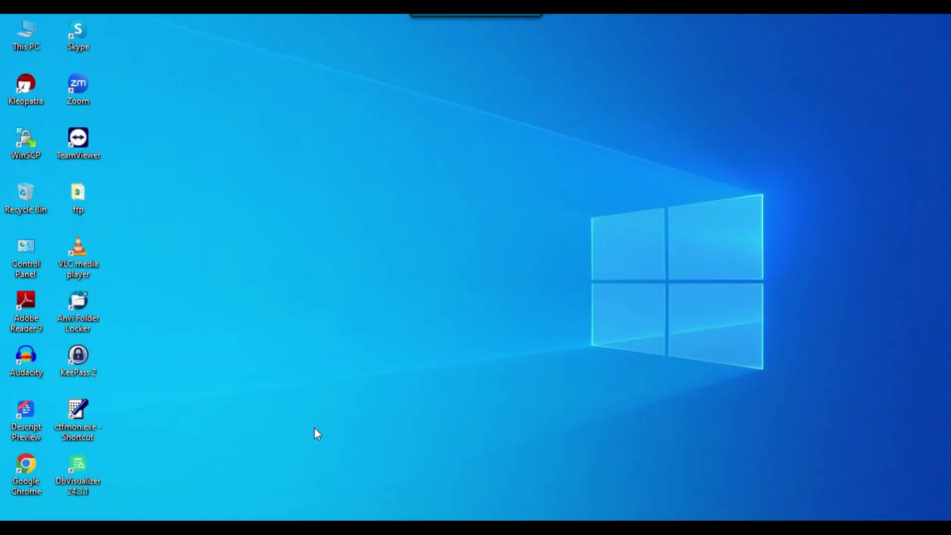
# Search Windows for 'visual' and launch Visual Studio 2022
pyautogui.press('super+s')
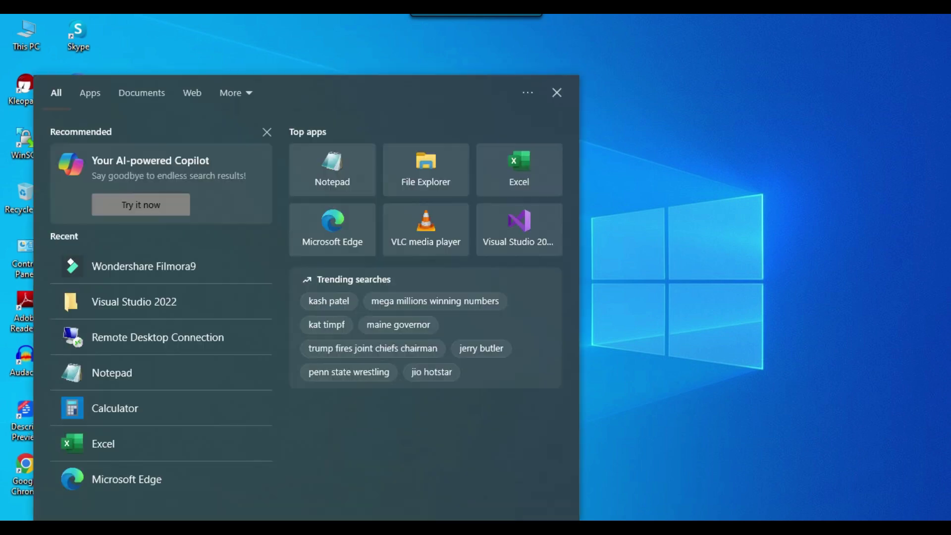
pyautogui.write('visual')
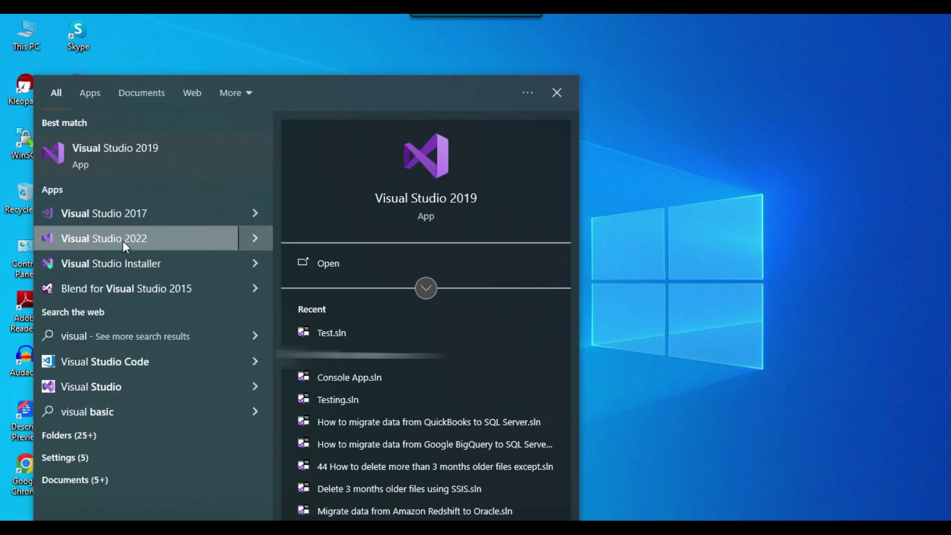
pyautogui.click(154, 235)
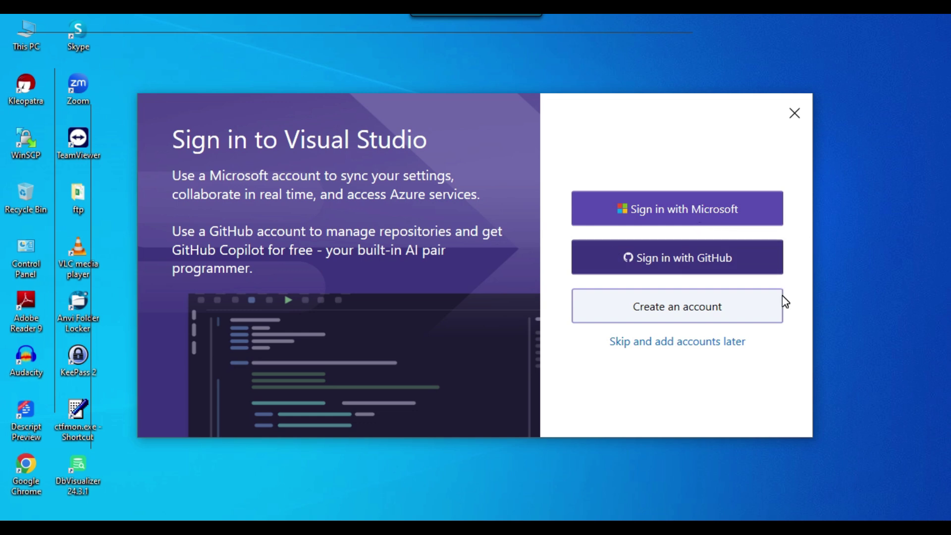
# Skip account sign-in, choose the Blue colour theme and start Visual Studio 2022
pyautogui.click(713, 271)
pyautogui.click(662, 341)
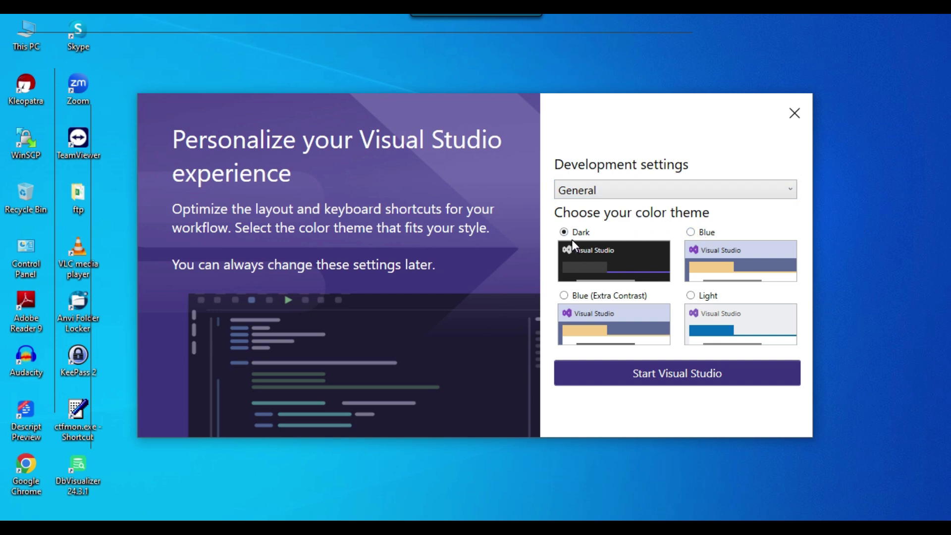
pyautogui.click(691, 233)
pyautogui.click(686, 379)
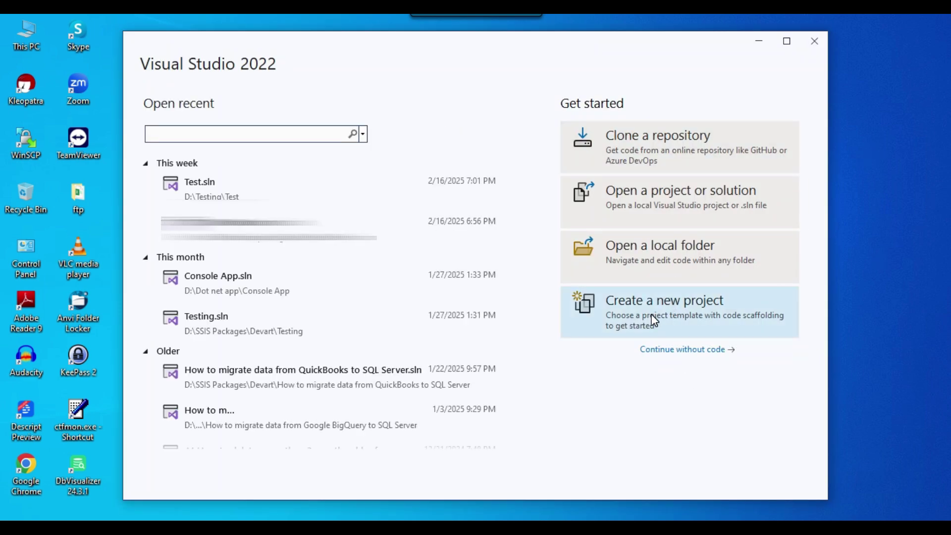
pyautogui.click(665, 310)
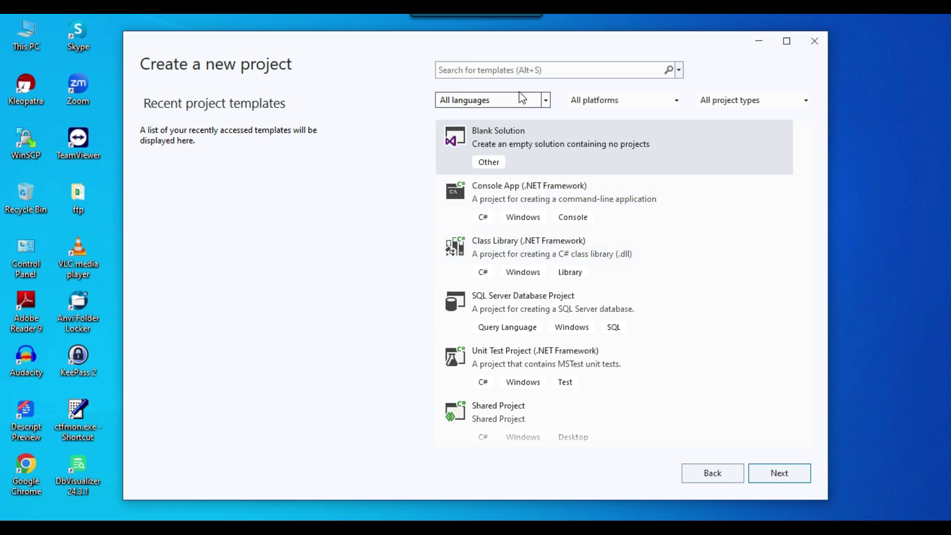
pyautogui.click(509, 69)
pyautogui.write('ssis')
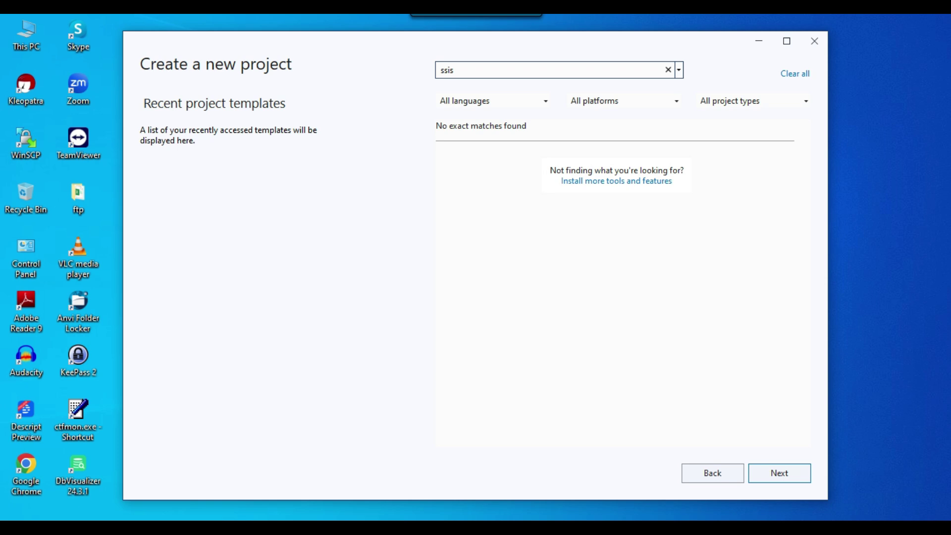
pyautogui.doubleClick(479, 69)
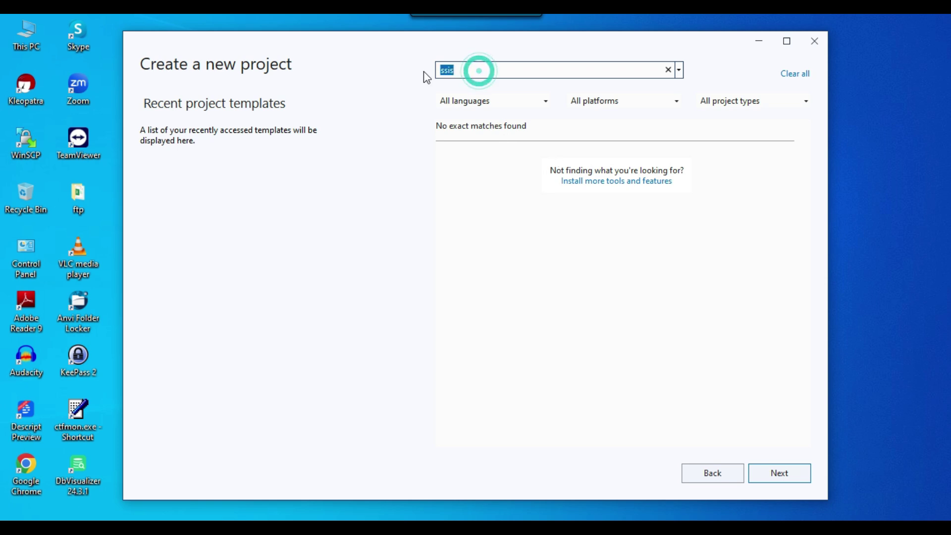
pyautogui.press('BackSpace')
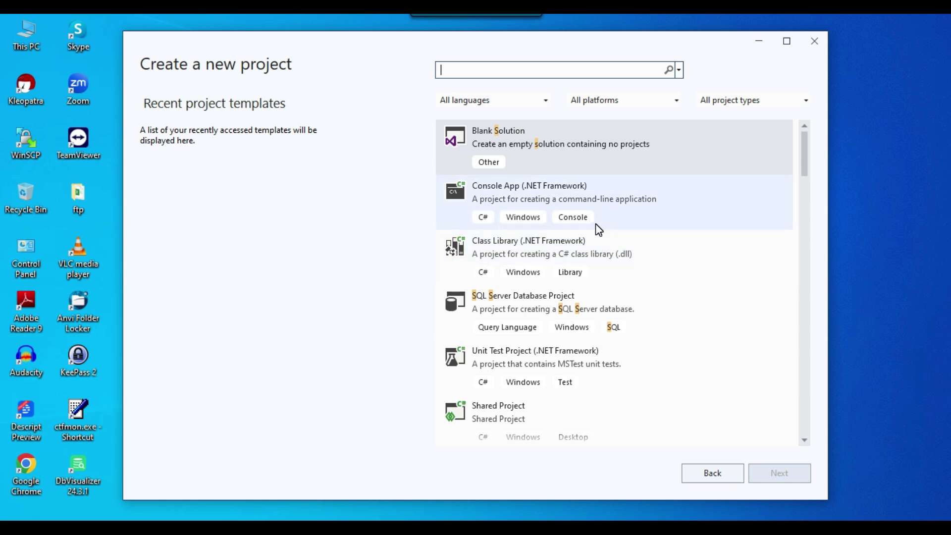
pyautogui.click(709, 478)
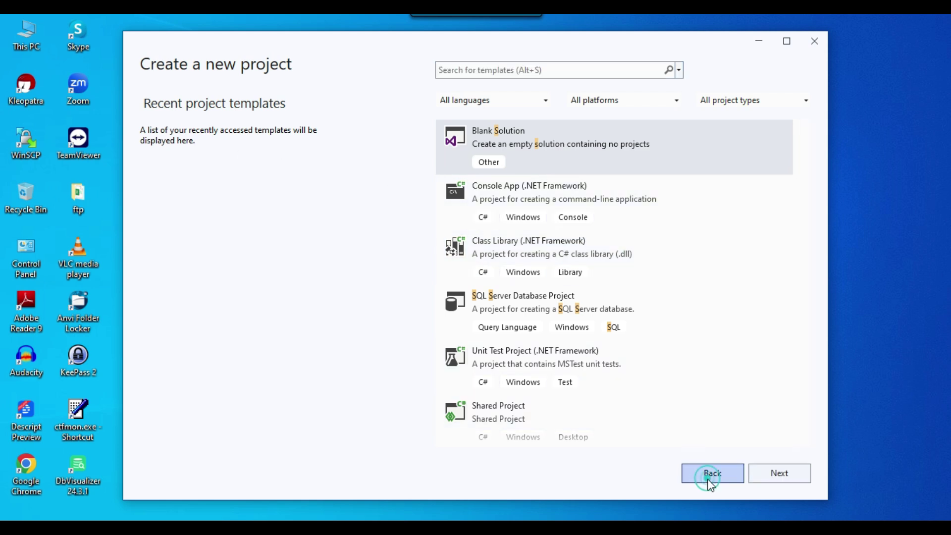
pyautogui.click(673, 351)
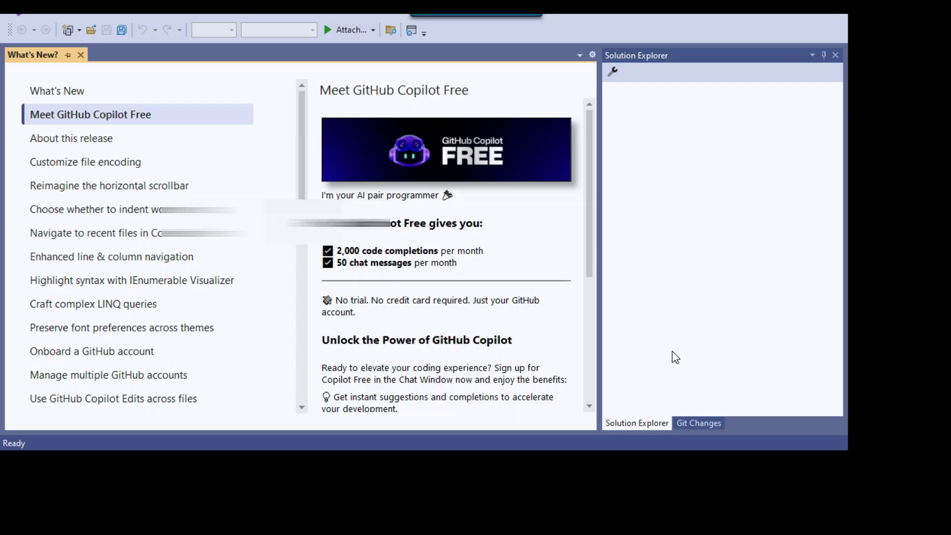
# Continue without code and open Extensions > Manage Extensions
pyautogui.click(621, 303)
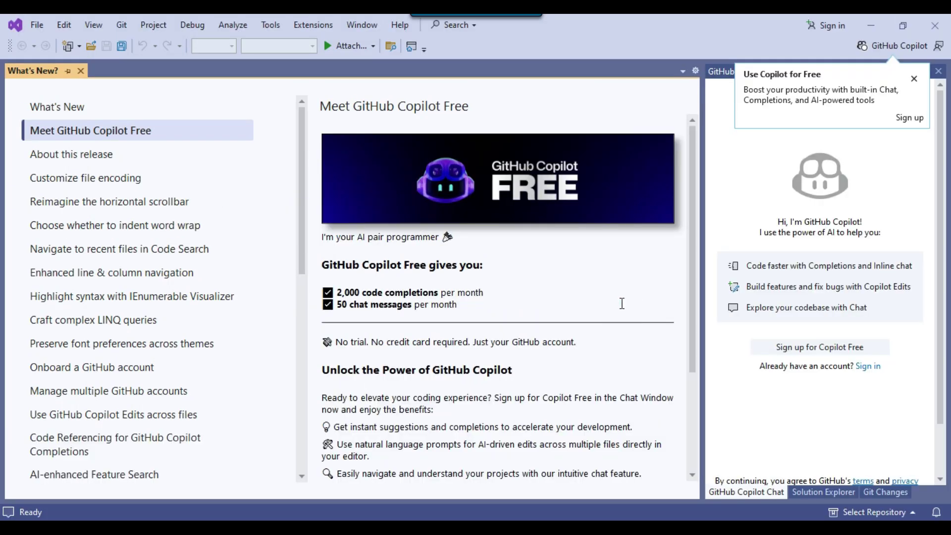
pyautogui.click(313, 26)
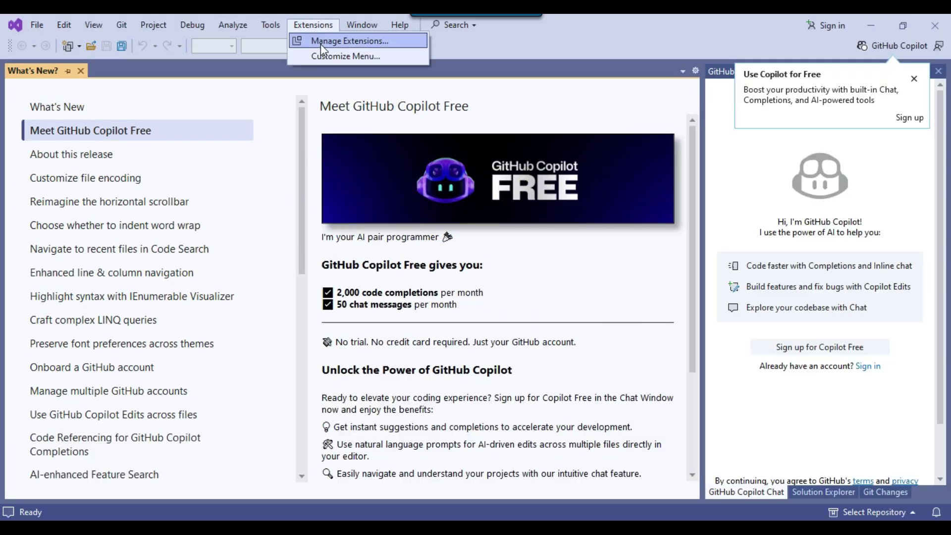
pyautogui.click(329, 42)
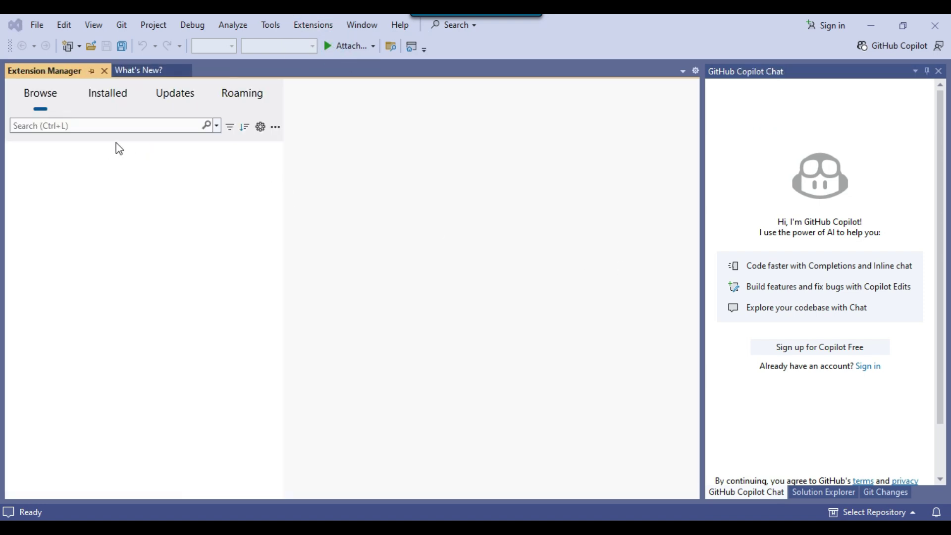
# Search extensions for 'integration' and install SQL Server Integration Services Projects 2022
pyautogui.click(63, 125)
pyautogui.click(39, 95)
pyautogui.click(59, 126)
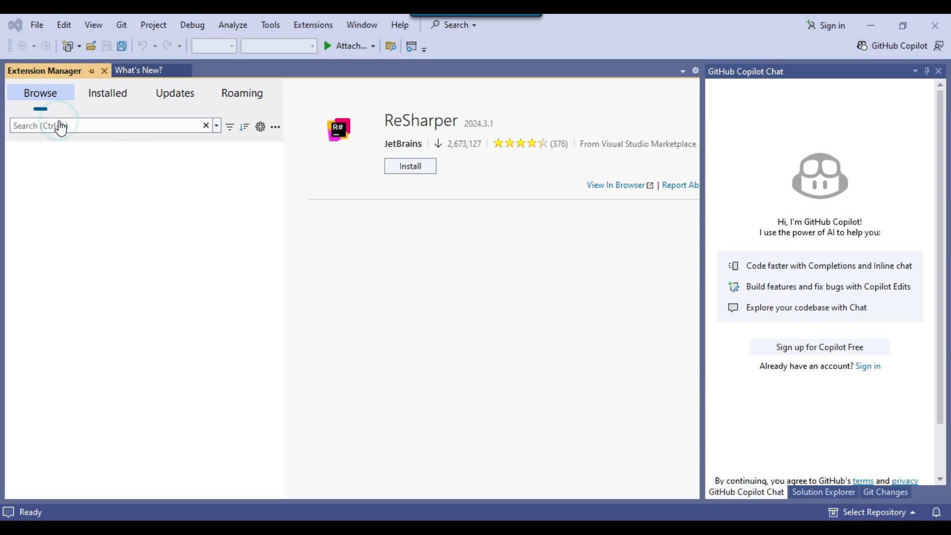
pyautogui.write('integration')
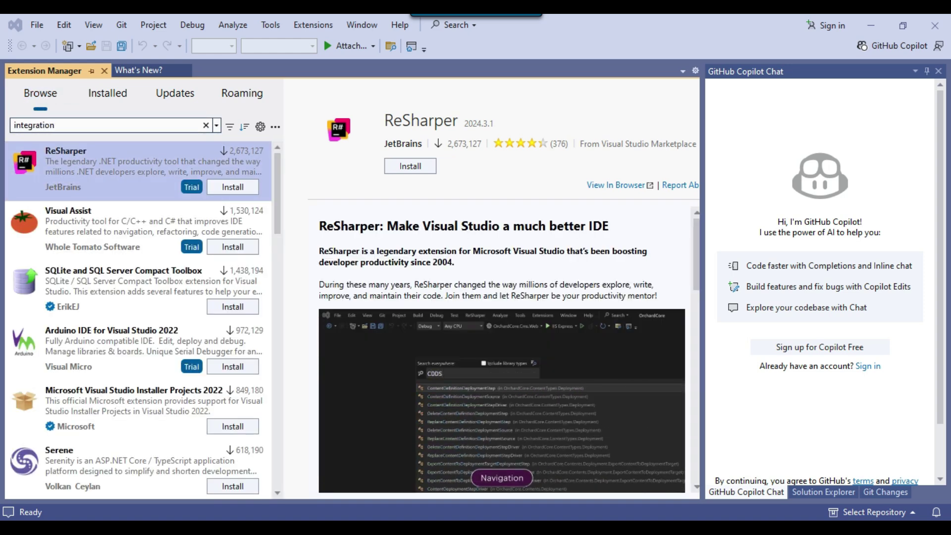
pyautogui.press('Return')
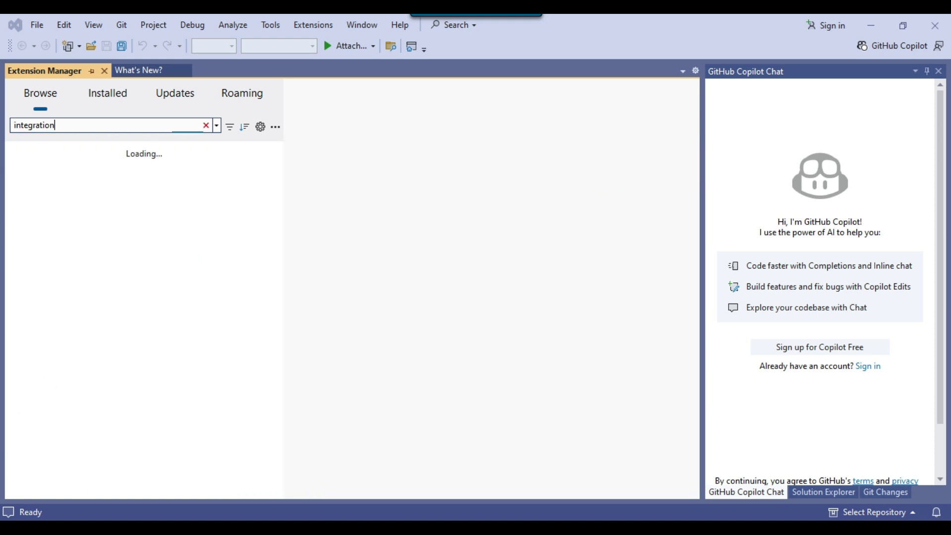
pyautogui.click(105, 166)
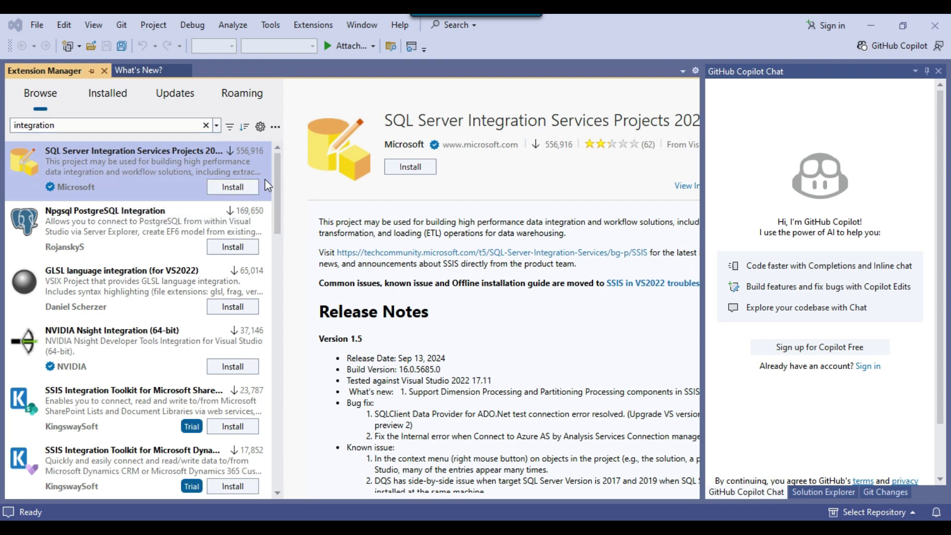
pyautogui.click(236, 189)
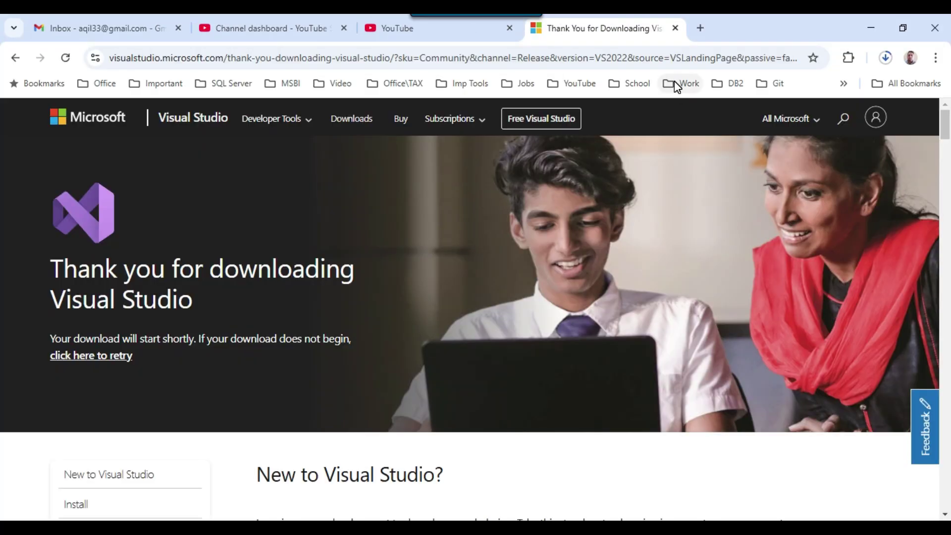
# Launch Microsoft.DataTools.IntegrationServices.exe from Chrome's recent downloads list
pyautogui.click(886, 64)
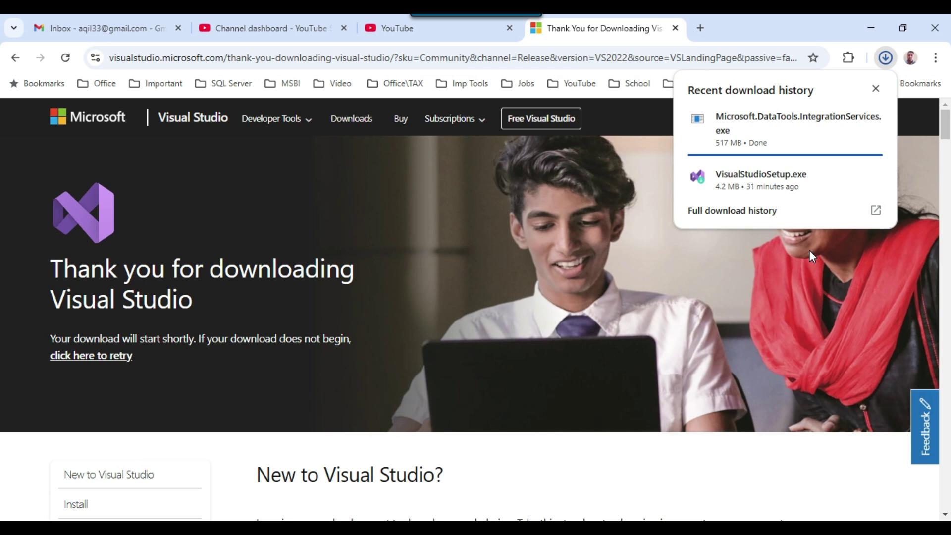
pyautogui.click(801, 136)
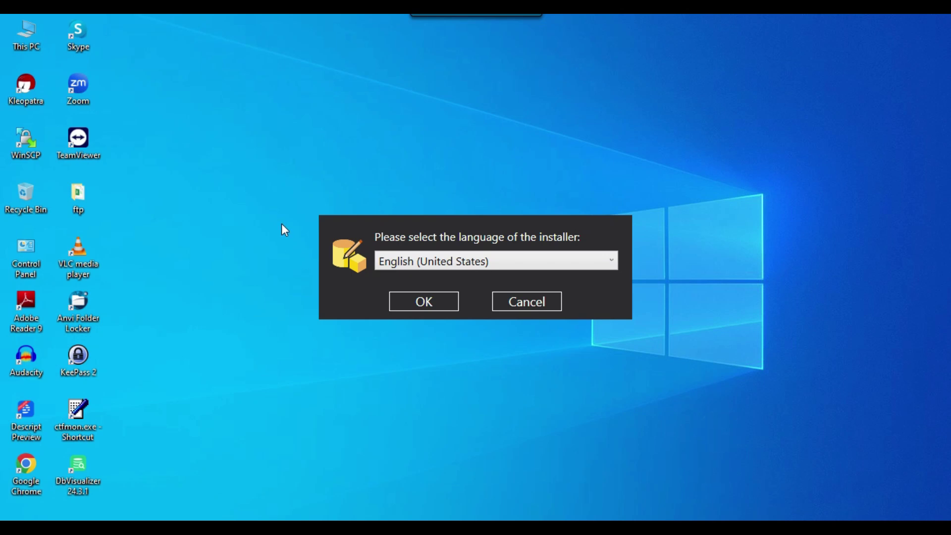
# Accept English (United States) as the installer language and continue past the terms
pyautogui.moveTo(237, 130); pyautogui.dragTo(780, 391)
pyautogui.click(426, 302)
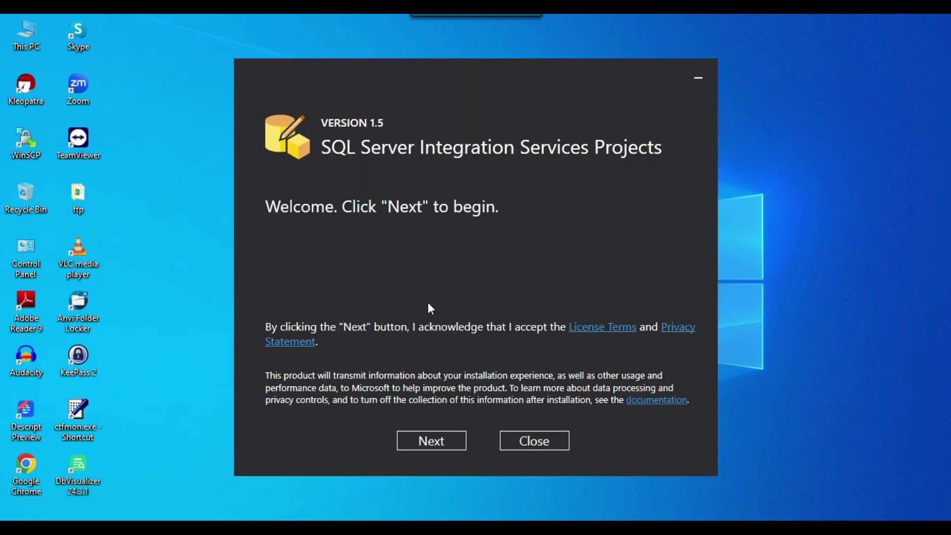
pyautogui.click(427, 446)
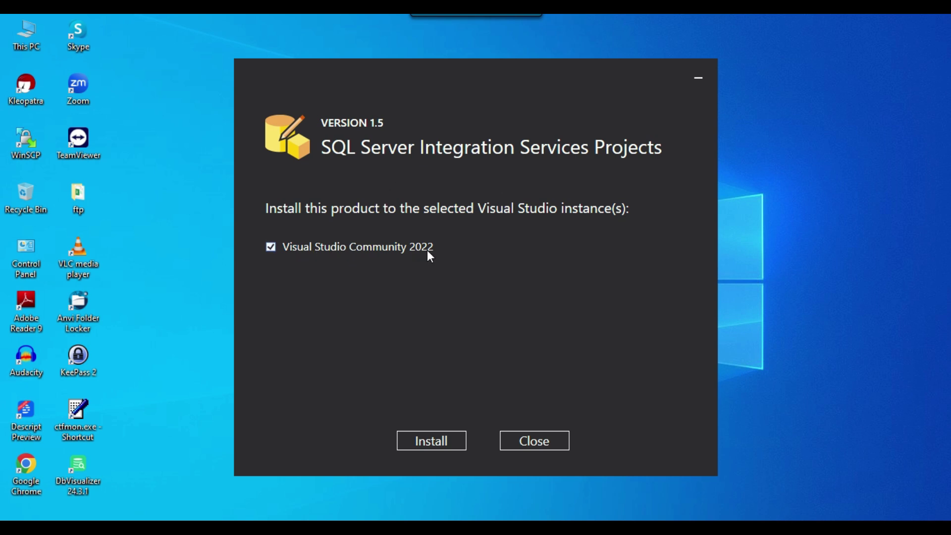
# Install into Visual Studio Community 2022 and dismiss the PerfWatson2 process error
pyautogui.click(270, 248)
pyautogui.click(270, 248)
pyautogui.click(432, 440)
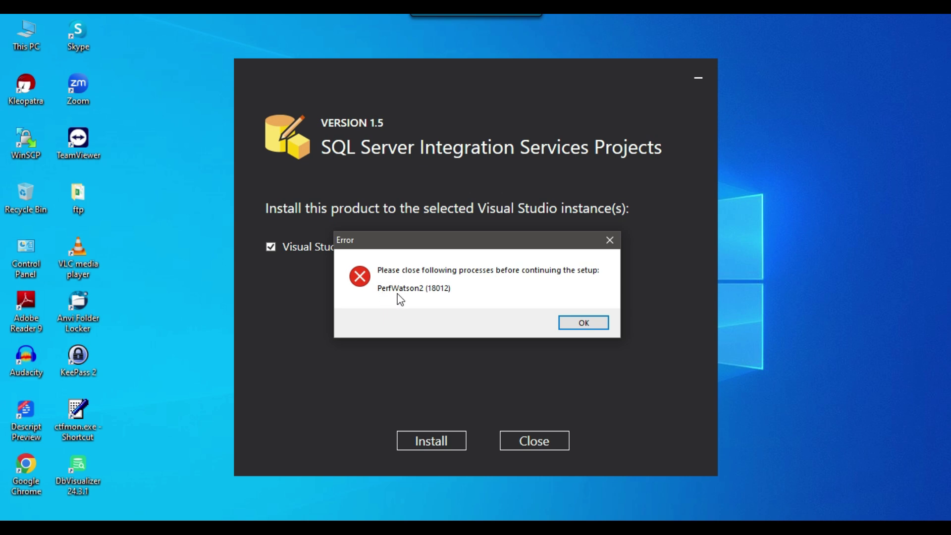
pyautogui.click(576, 322)
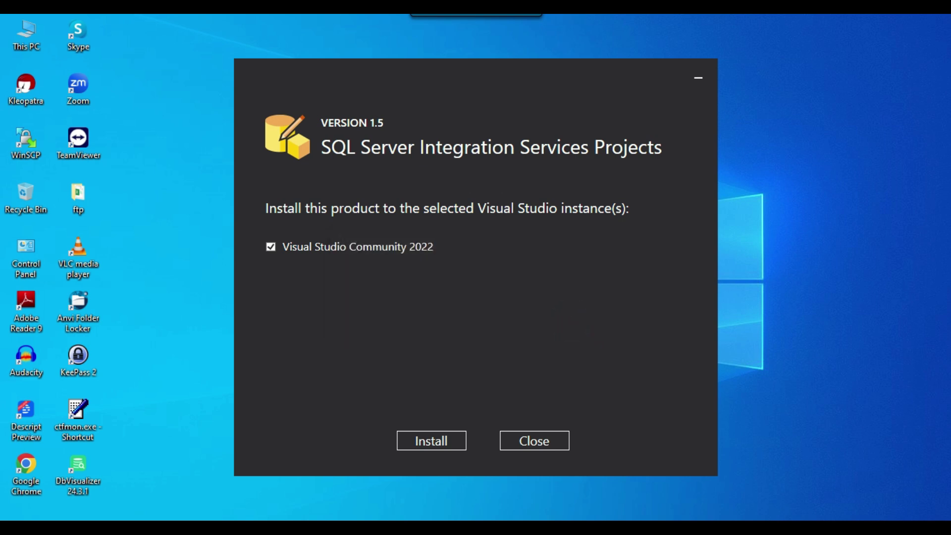
pyautogui.rightClick(782, 525)
pyautogui.click(783, 471)
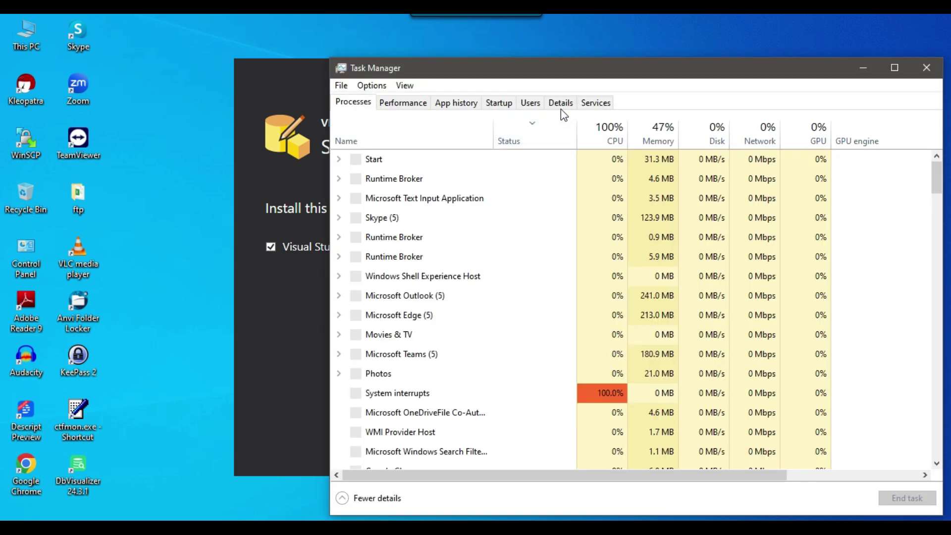
pyautogui.click(561, 104)
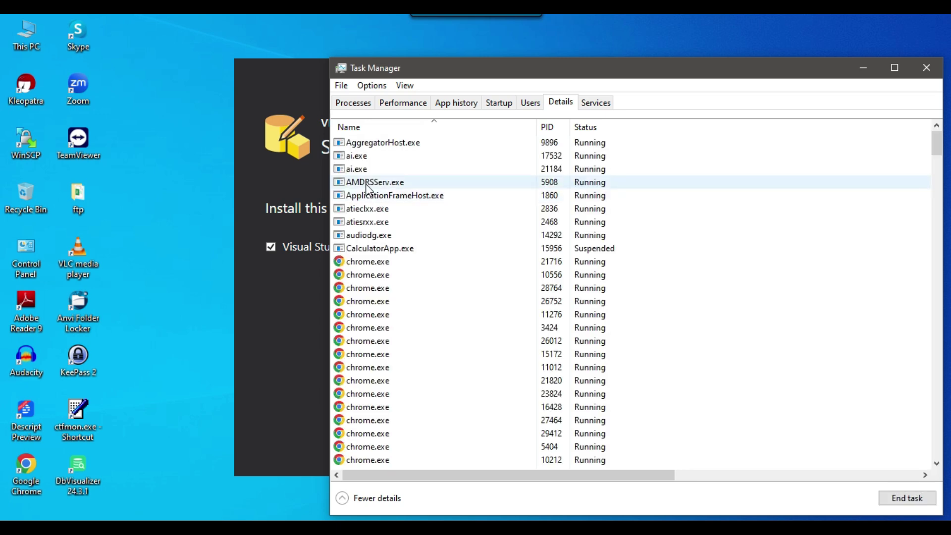
pyautogui.write('pg')
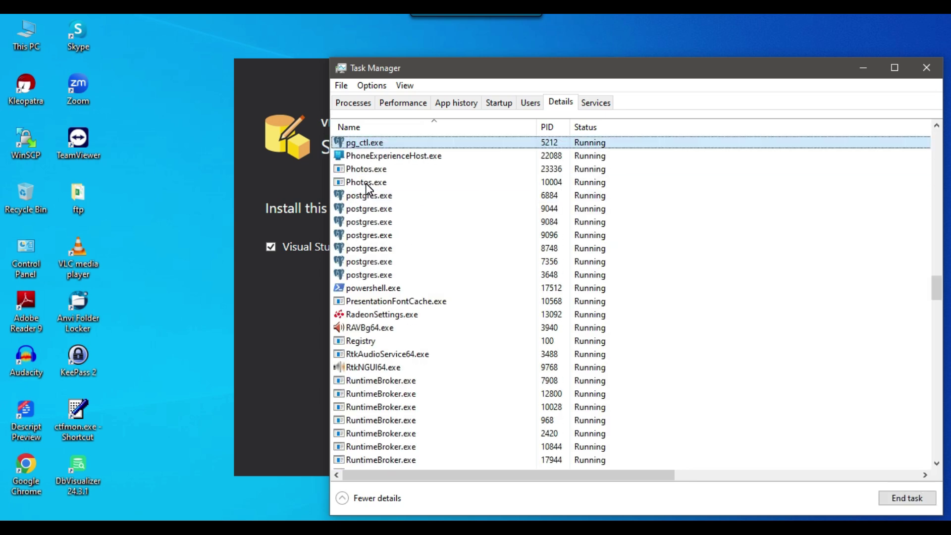
pyautogui.press('Down')
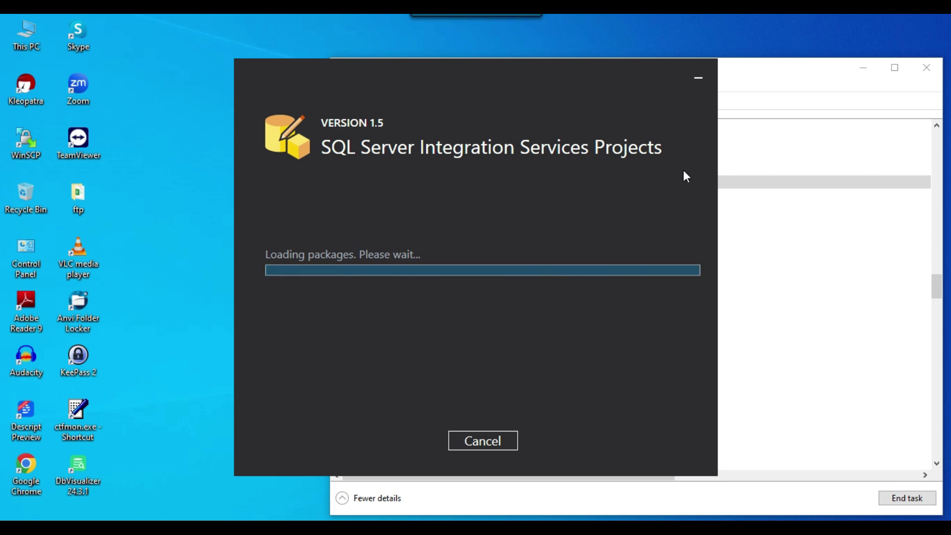
# Minimize Task Manager, let all SSIS components finish installing, then close setup
pyautogui.click(792, 80)
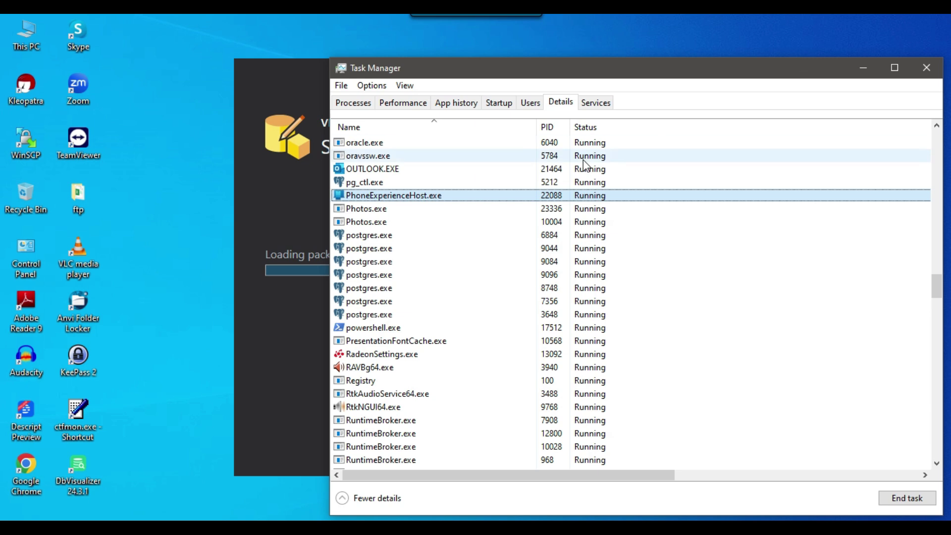
pyautogui.click(378, 223)
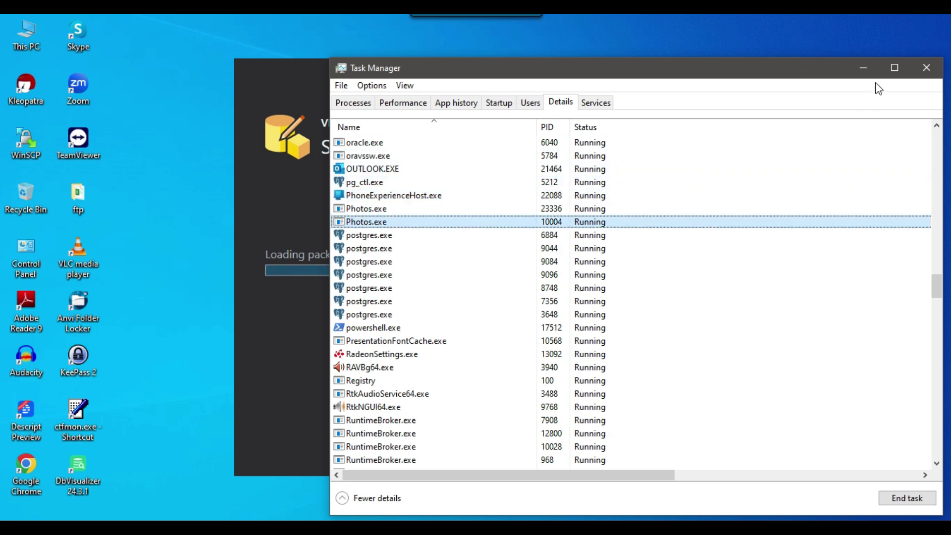
pyautogui.click(864, 68)
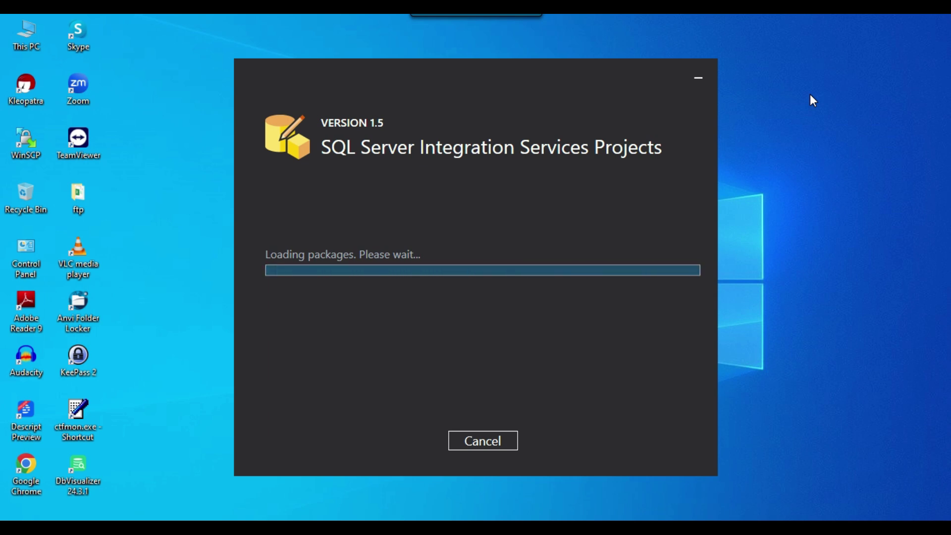
pyautogui.moveTo(766, 493)
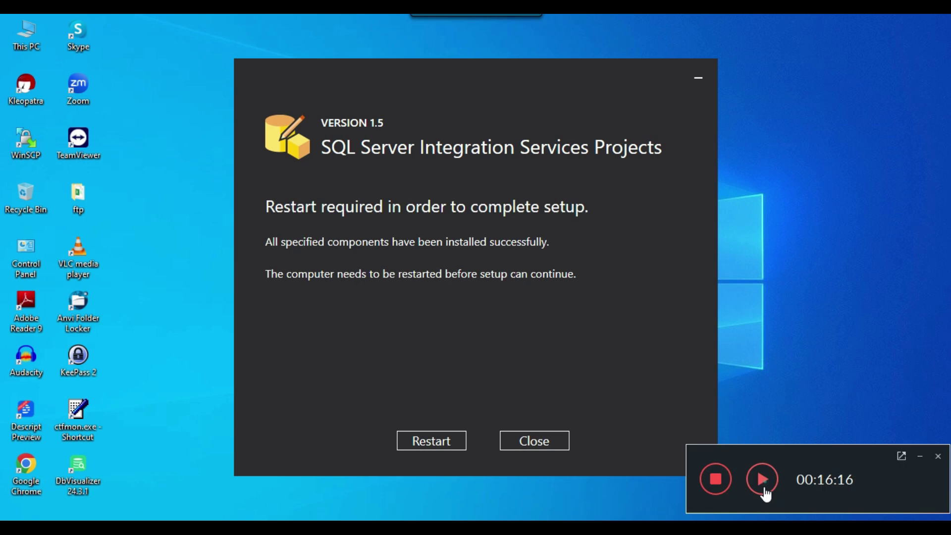
pyautogui.click(763, 479)
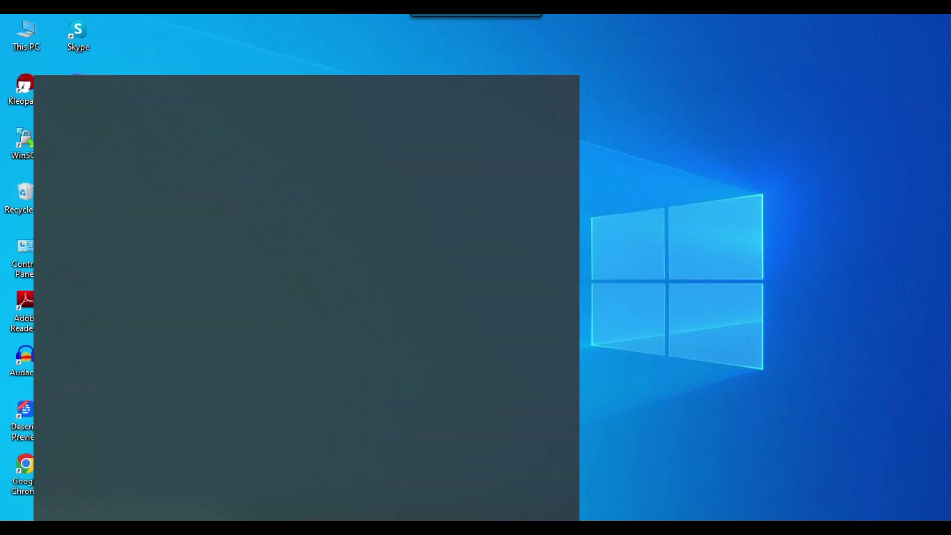
# Launch Visual Studio 2022 from Start search and begin creating a new project
pyautogui.write('visual')
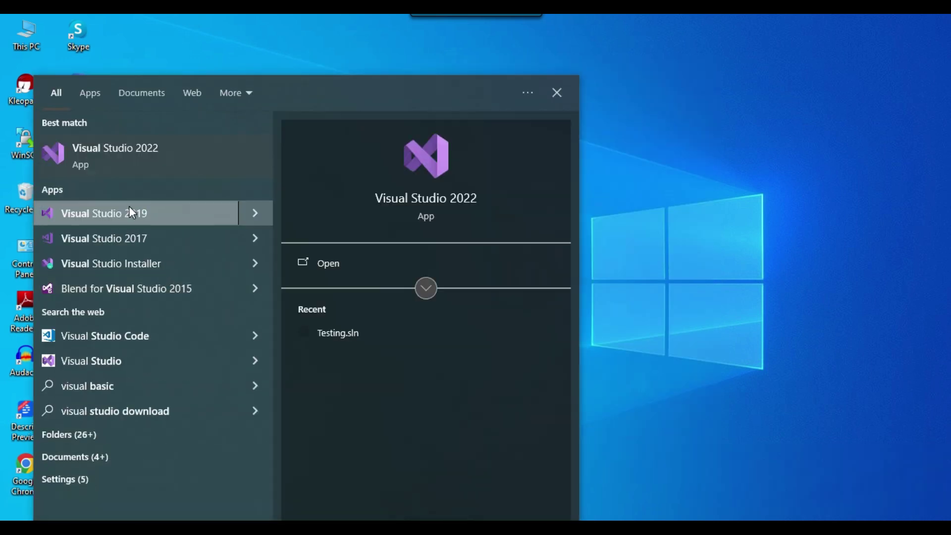
pyautogui.click(129, 168)
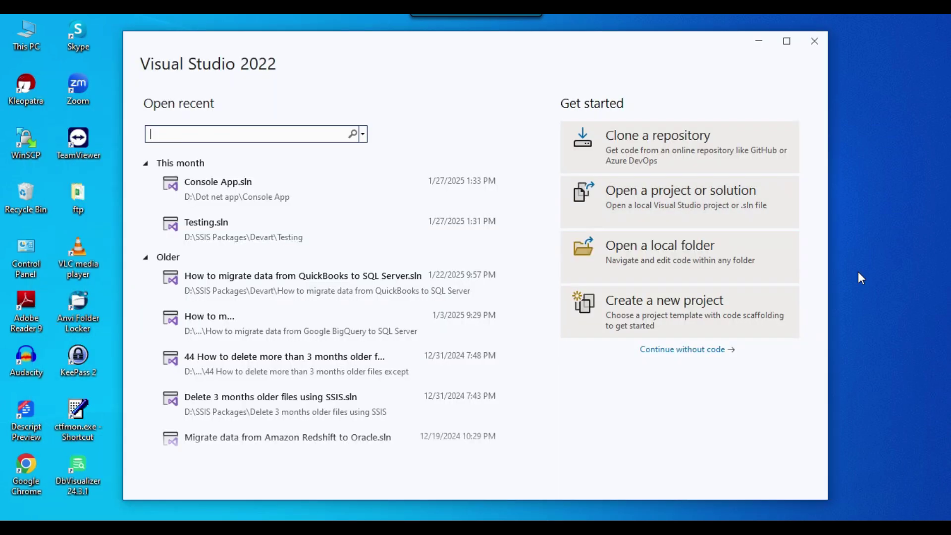
pyautogui.click(648, 314)
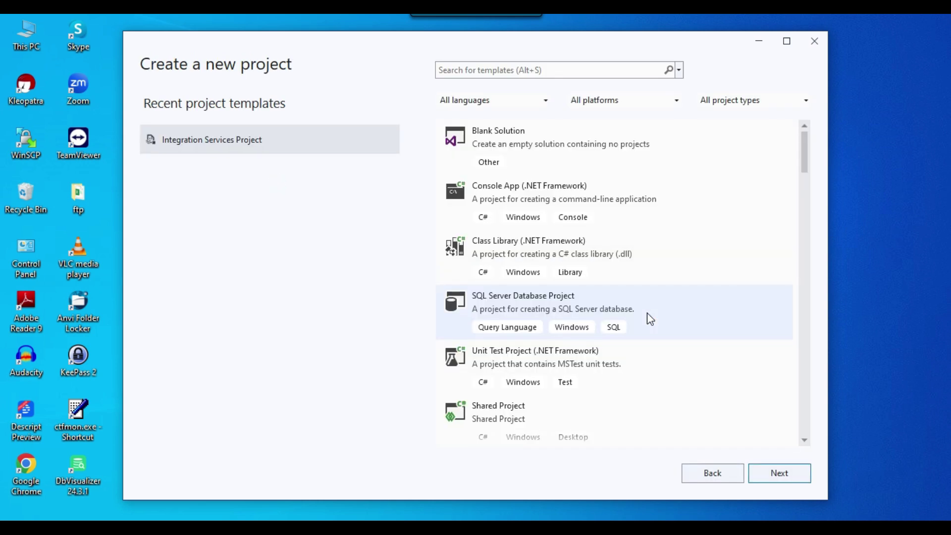
# Search templates for 'integration' and choose the Integration Services Project template
pyautogui.click(476, 72)
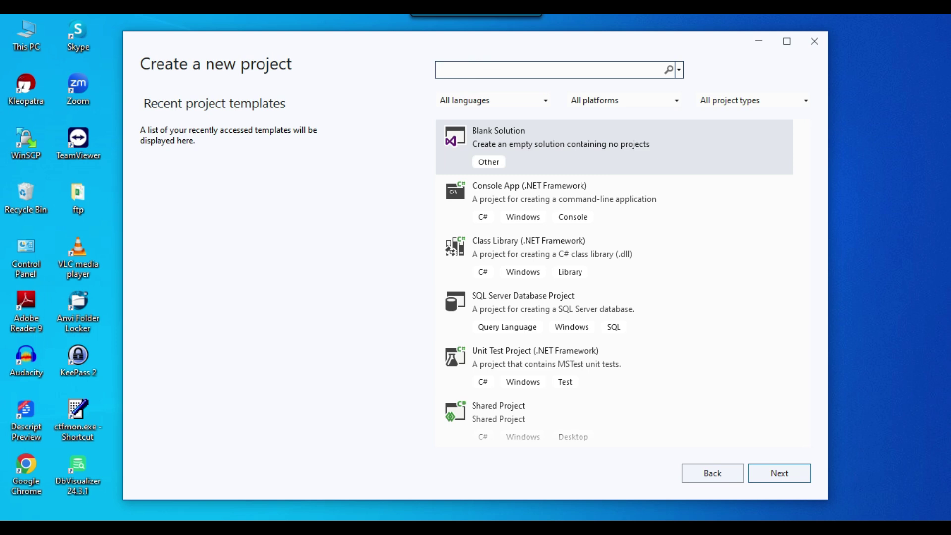
pyautogui.write('integ')
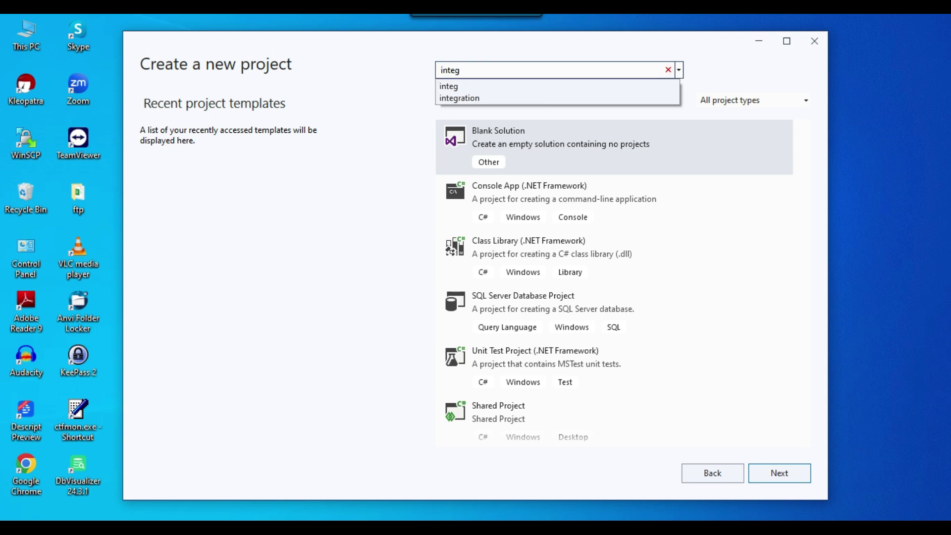
pyautogui.click(503, 99)
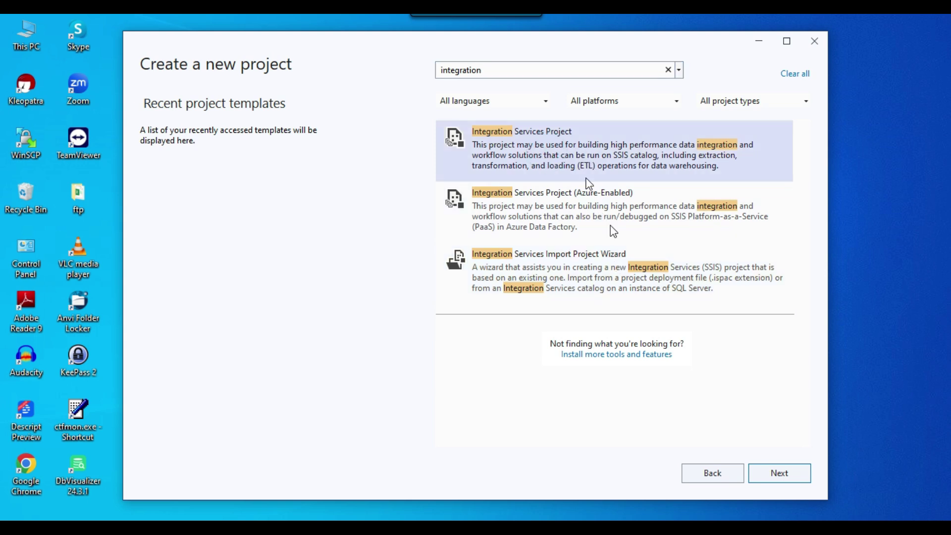
pyautogui.click(569, 142)
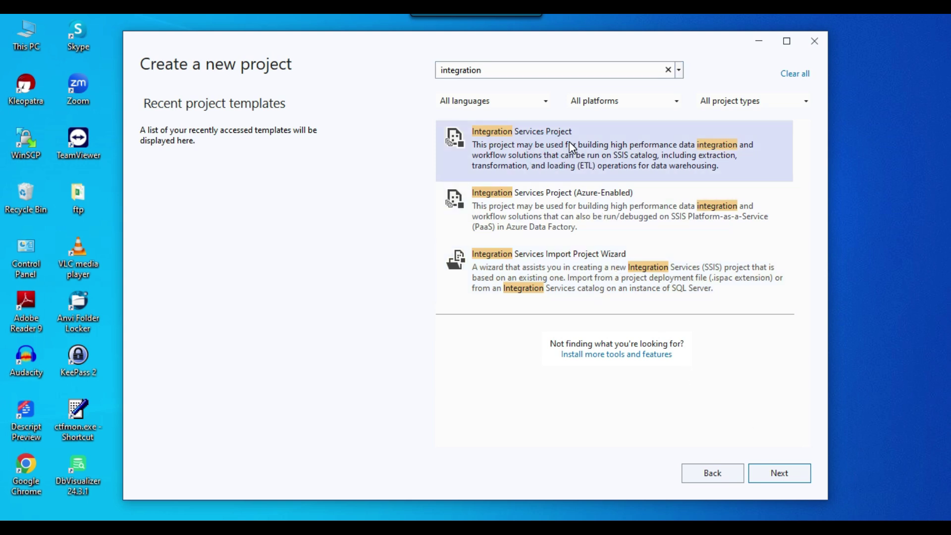
pyautogui.click(786, 478)
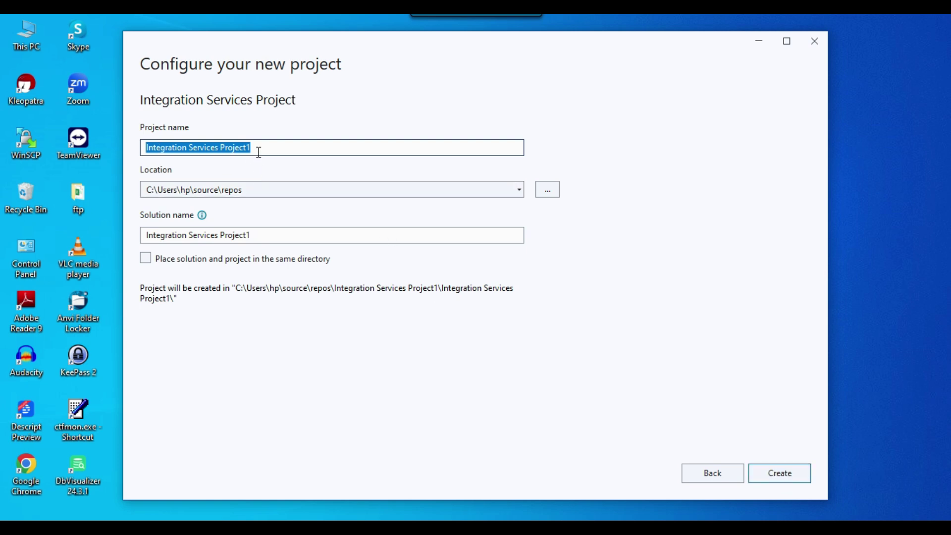
# Name the project 'Test project', keep the default location, and create it
pyautogui.write('Test')
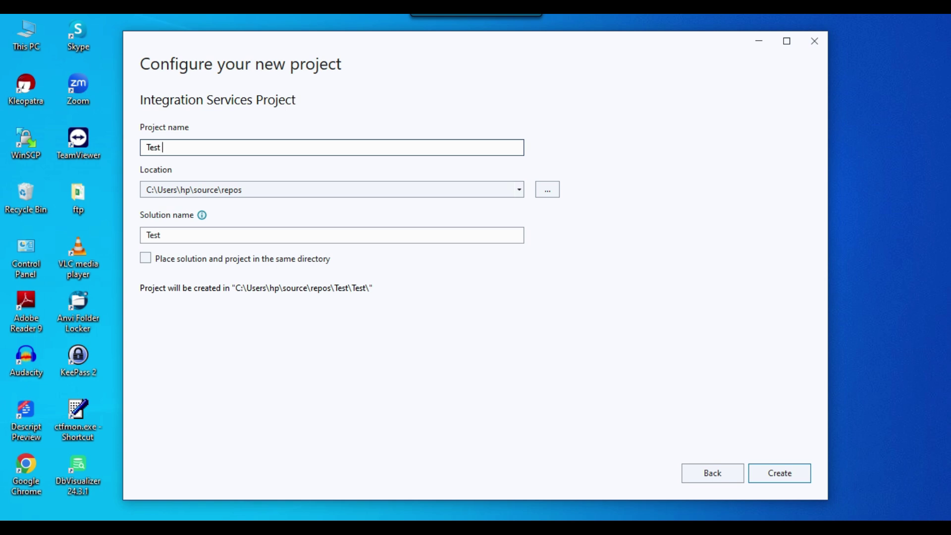
pyautogui.write(' project')
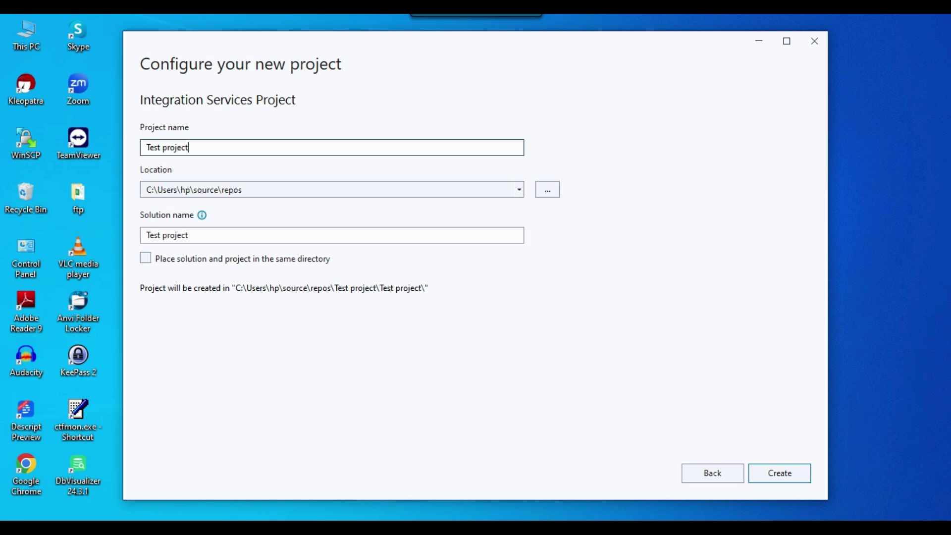
pyautogui.click(258, 190)
pyautogui.click(270, 190)
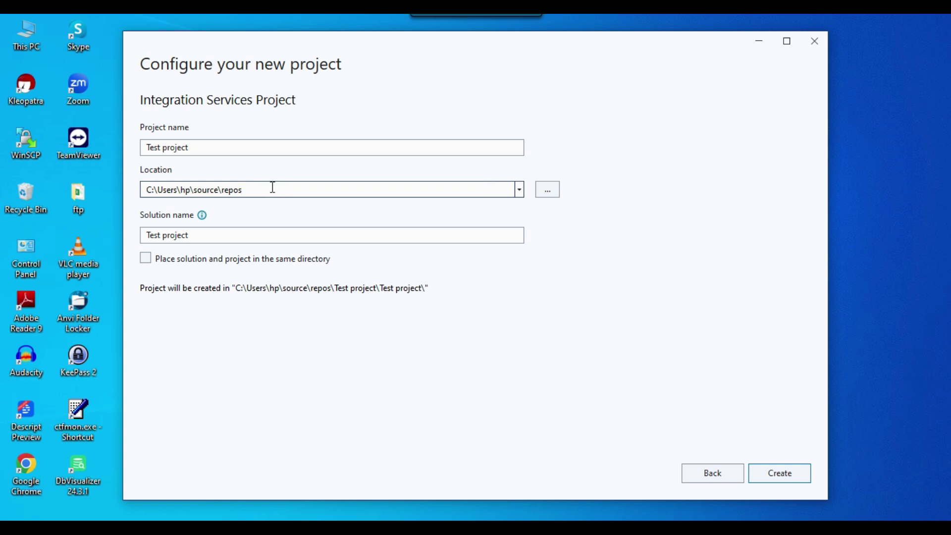
pyautogui.click(783, 480)
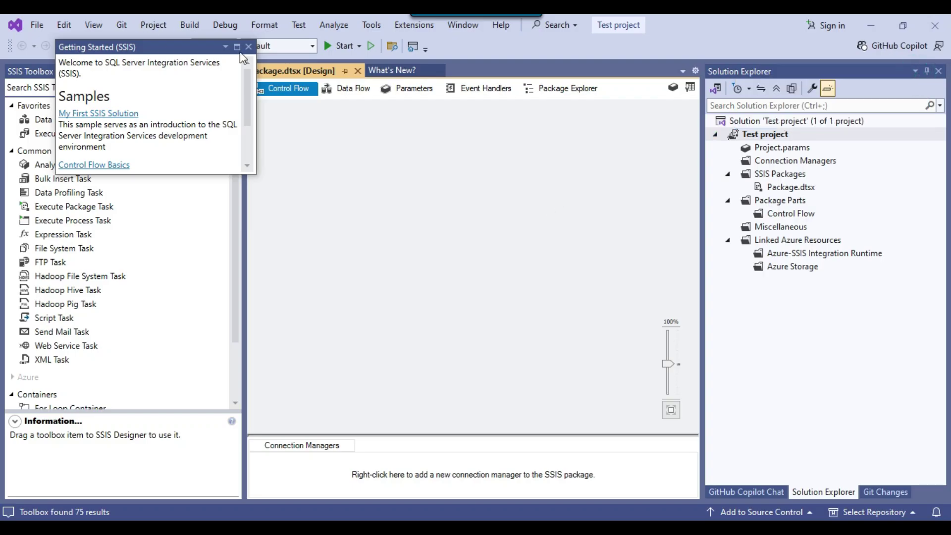
# Close Getting Started, restore the SSIS Toolbox, and drop a Data Flow Task onto Control Flow
pyautogui.click(249, 47)
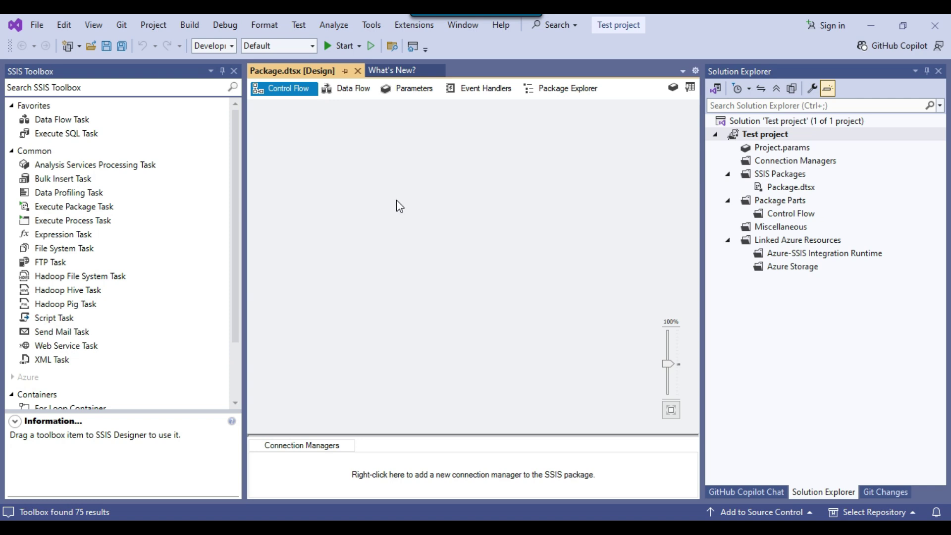
pyautogui.click(233, 71)
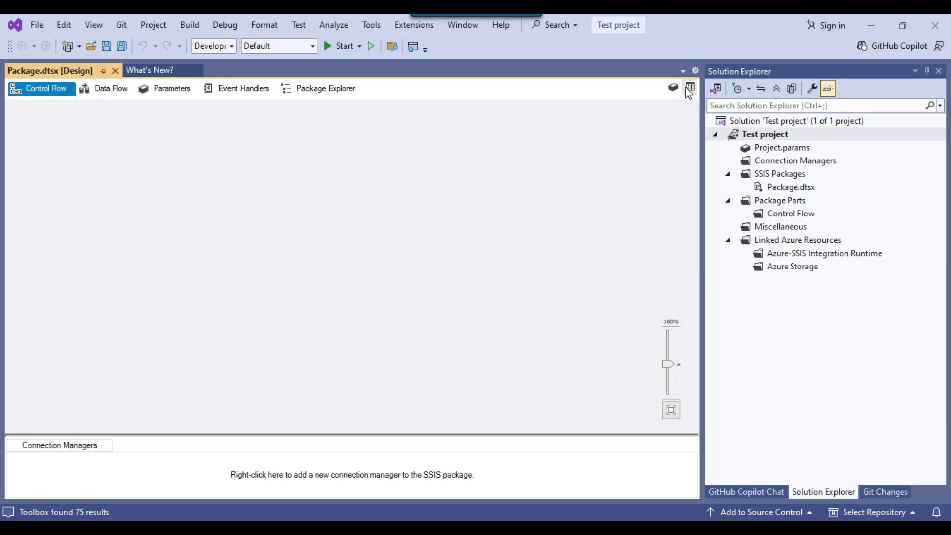
pyautogui.click(690, 87)
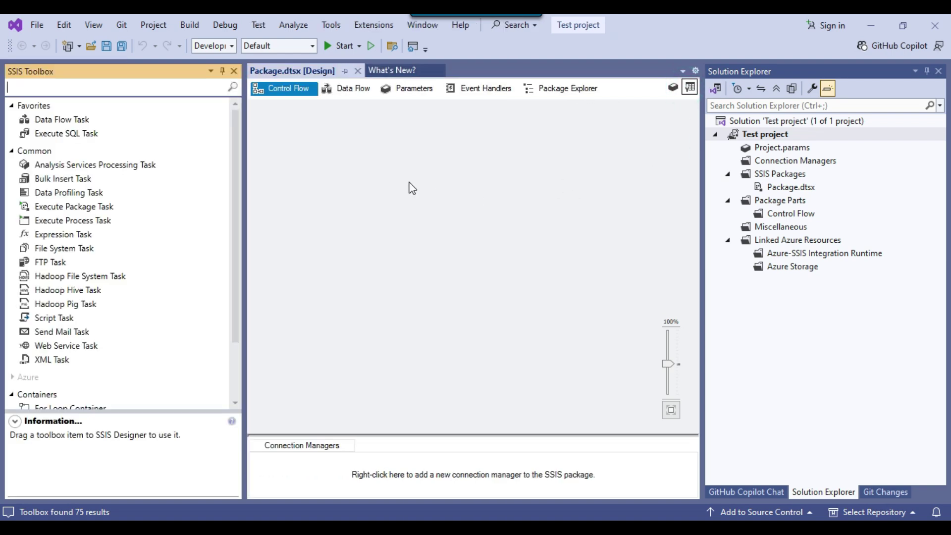
pyautogui.moveTo(300, 140); pyautogui.dragTo(564, 334)
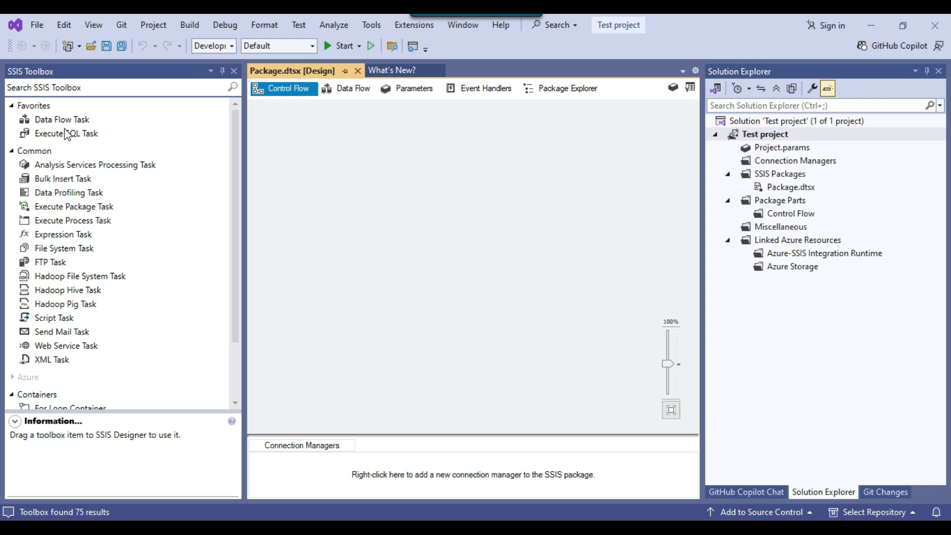
pyautogui.click(87, 121)
pyautogui.moveTo(76, 130); pyautogui.dragTo(382, 181)
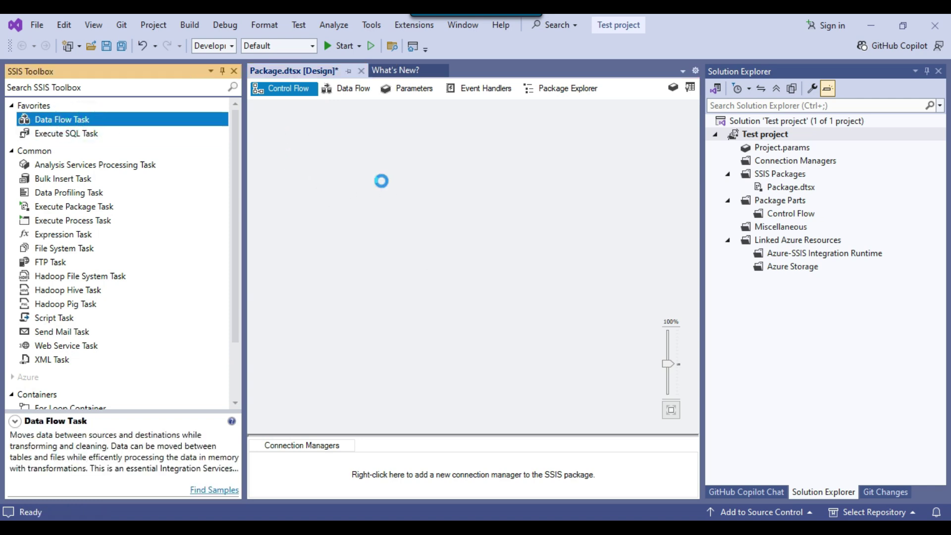